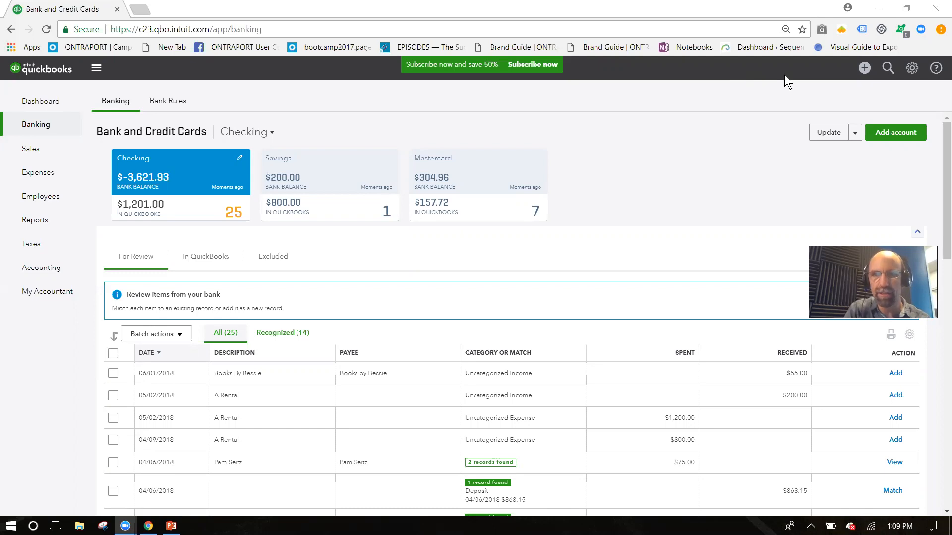
Step: Open the Recurring Transactions list from the gear menu to see the Telephone Bill and Building Lease templates
click(912, 69)
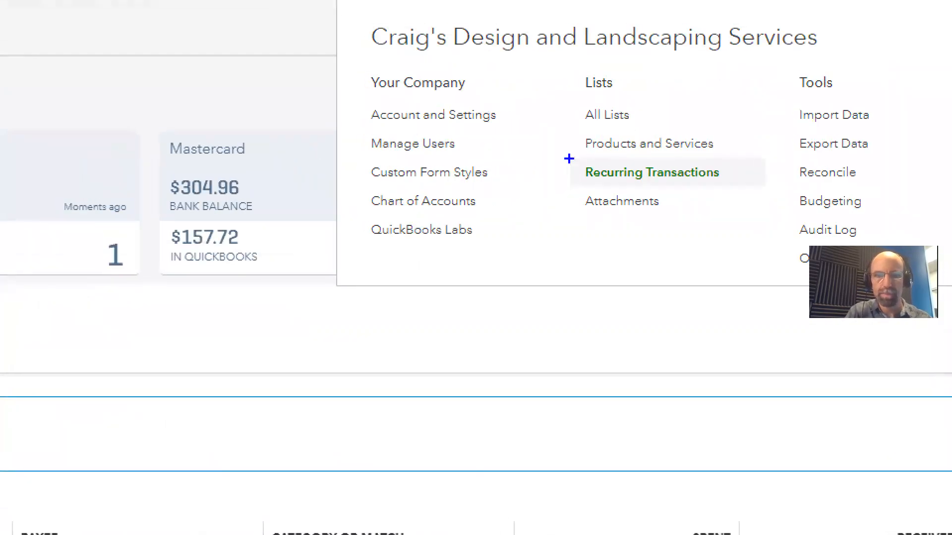
mouse_move(570, 158)
mouse_down()
mouse_move(571, 181)
mouse_move(640, 186)
mouse_move(556, 157)
mouse_up()
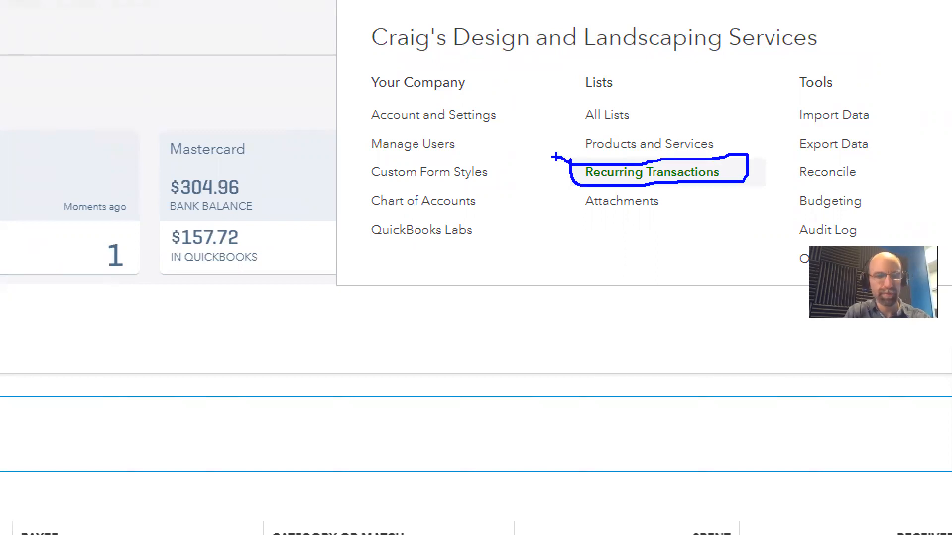
key(Escape)
click(659, 171)
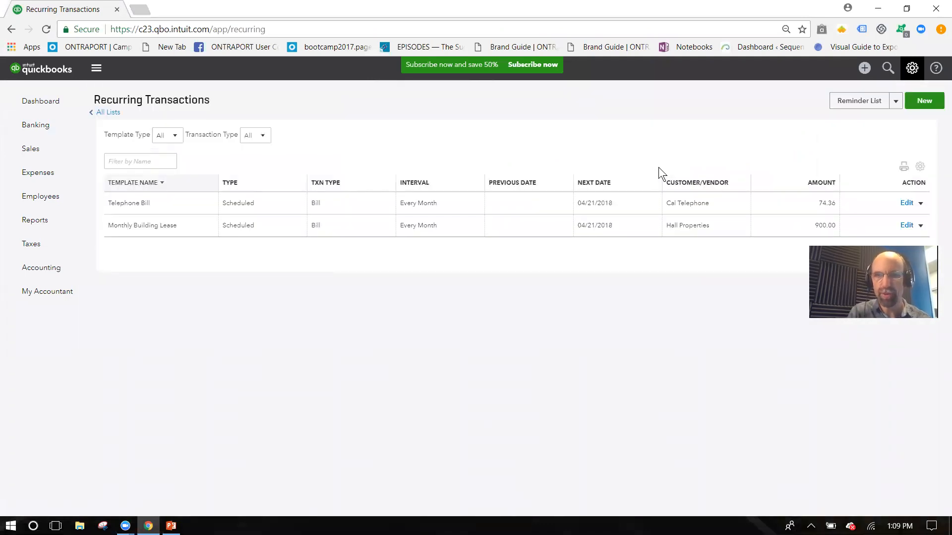
Step: Create a new recurring template of transaction type Invoice
click(923, 103)
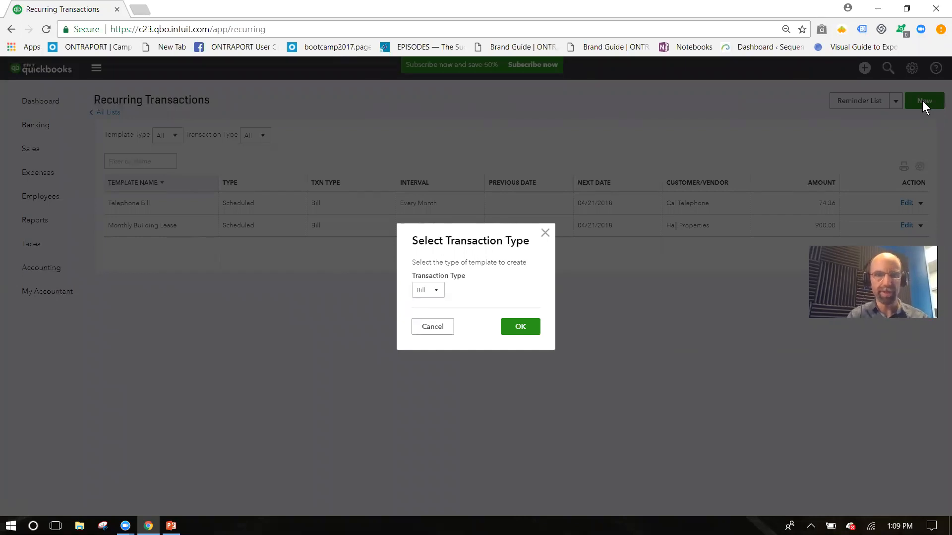
click(436, 292)
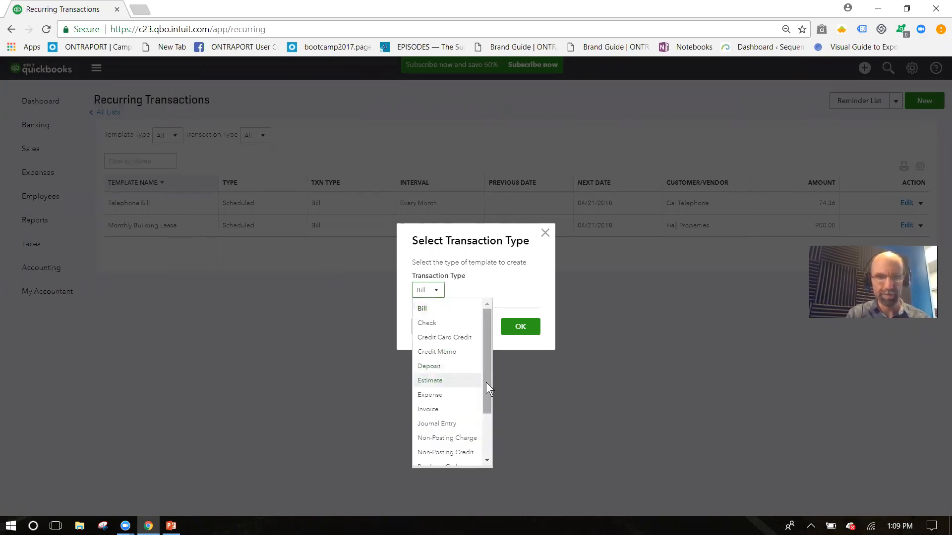
scroll(484, 412, down, 2)
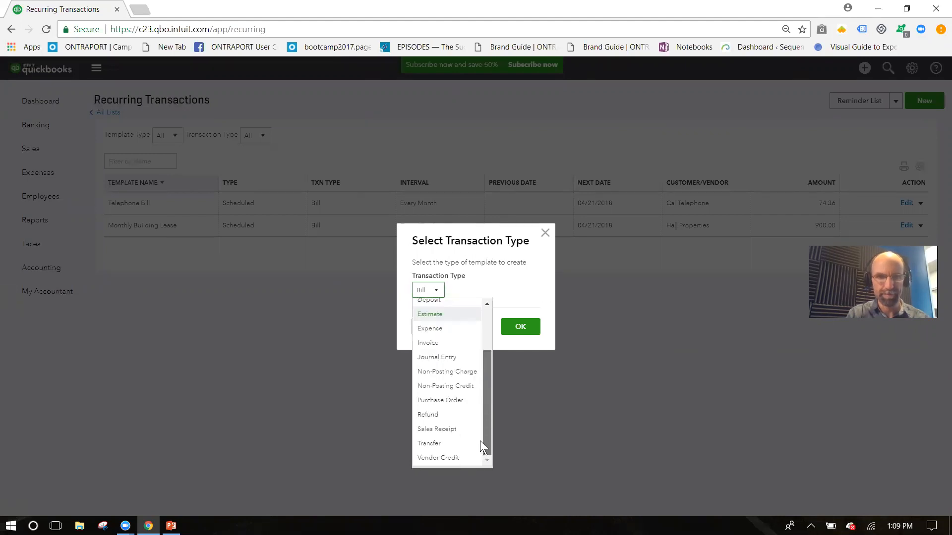
click(442, 347)
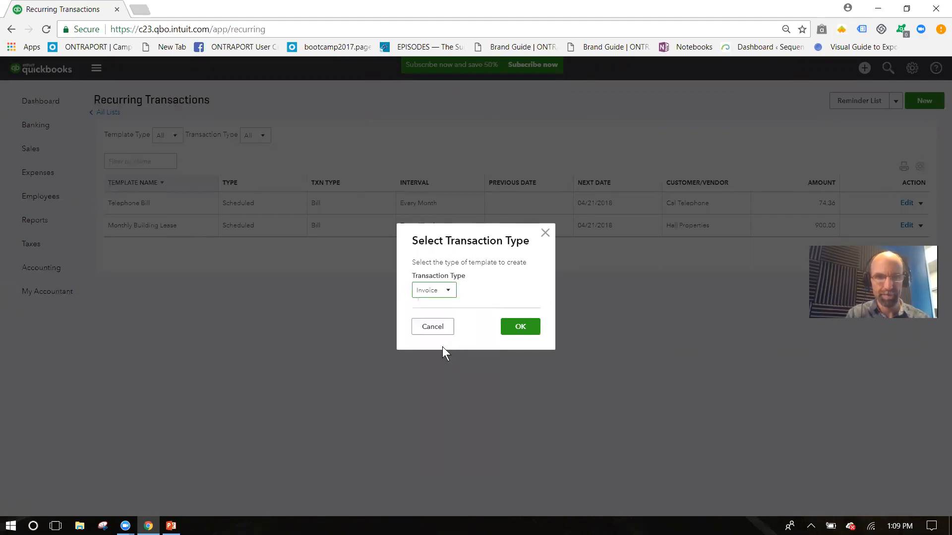
click(519, 328)
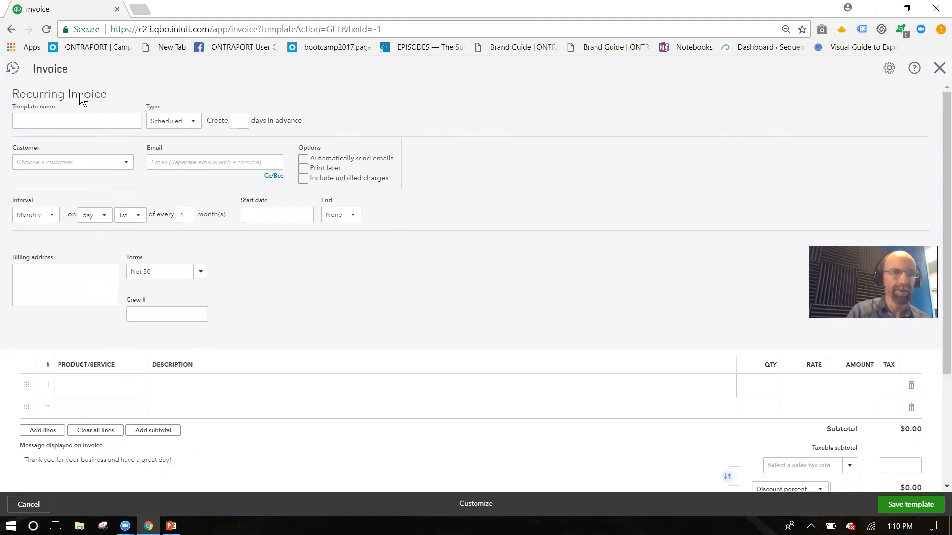
Step: Enter 'Monthly Invoice' as the recurring invoice's template name
drag(100, 94, 27, 96)
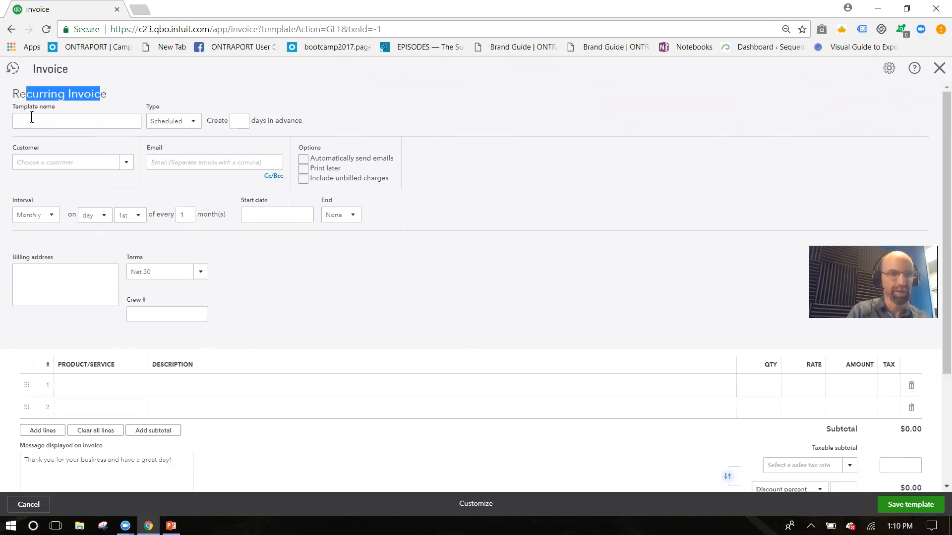
click(31, 118)
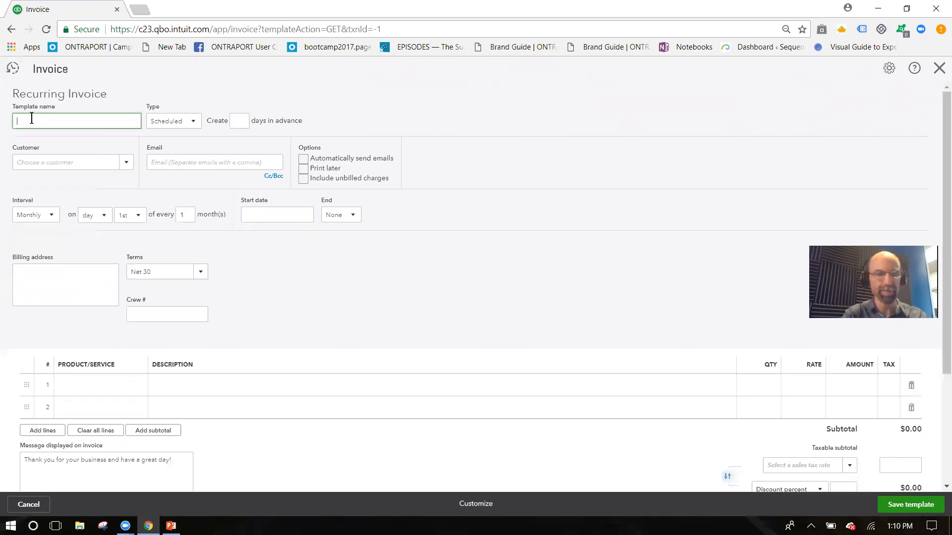
text(Monthly )
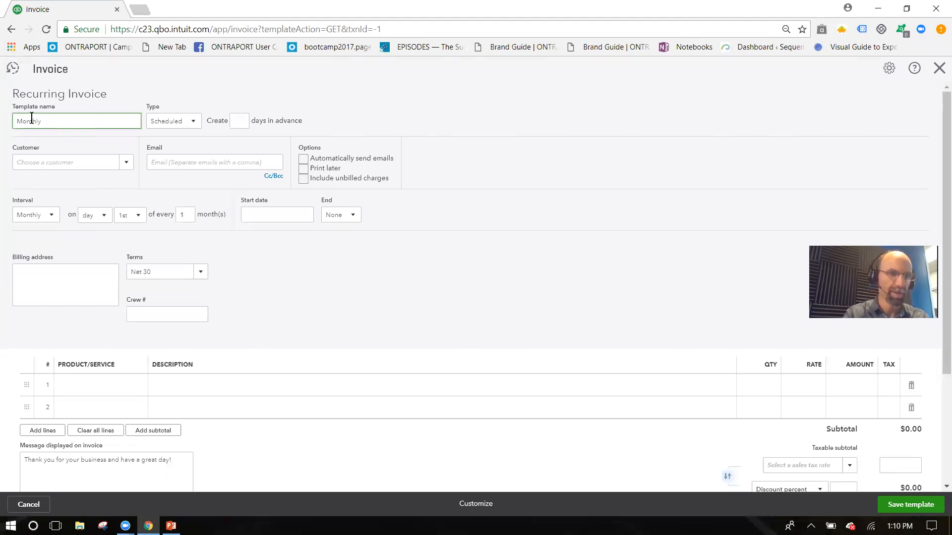
text(Invoice)
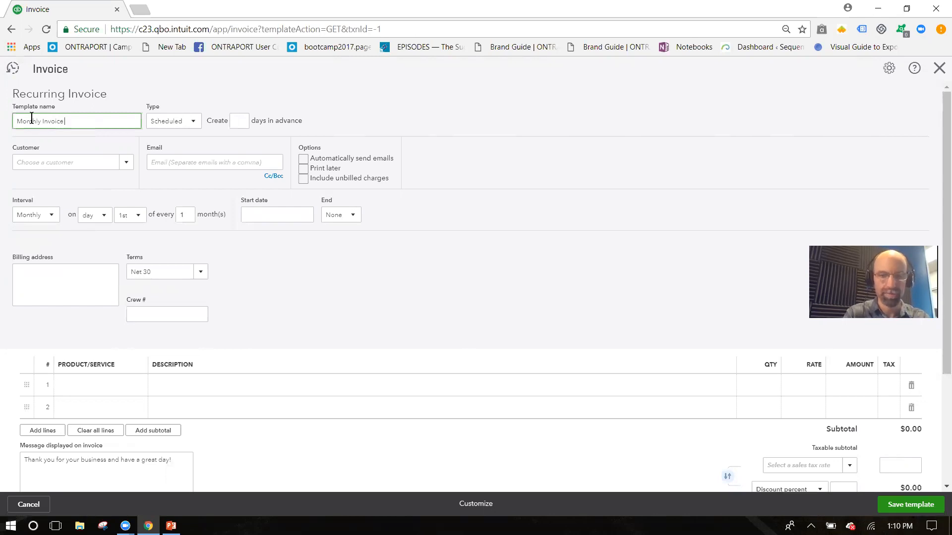
text( *)
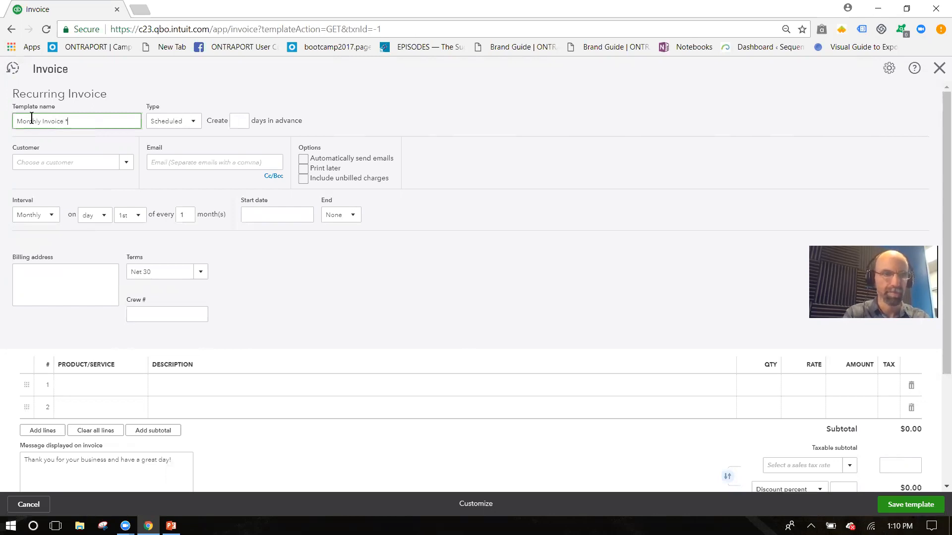
key(BackSpace)
key(BackSpace)
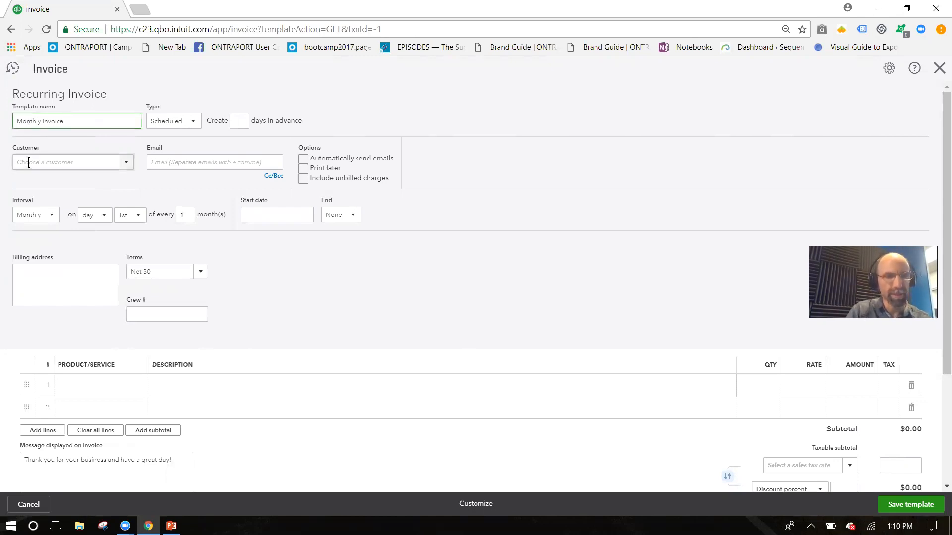
Step: Choose the bird sanctuary customer and enable Automatically send emails and Print later
click(127, 163)
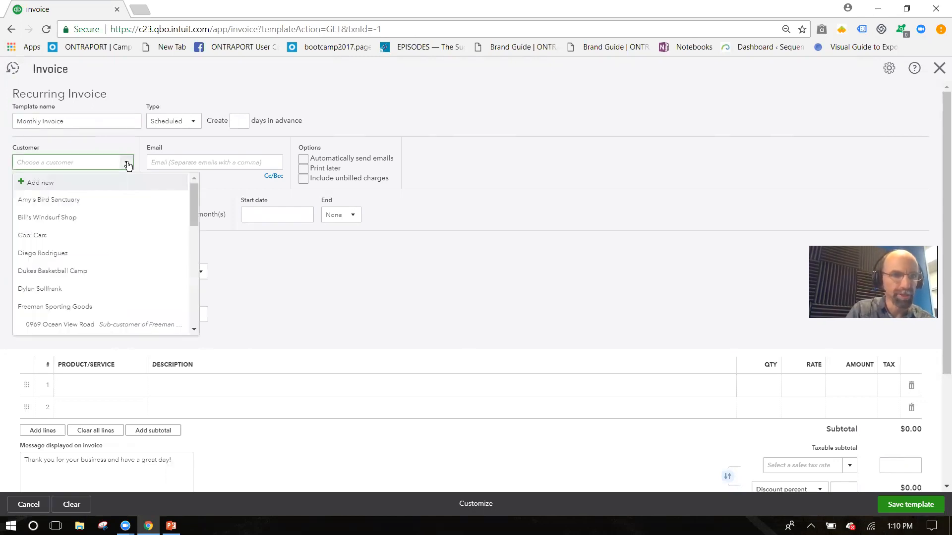
click(83, 201)
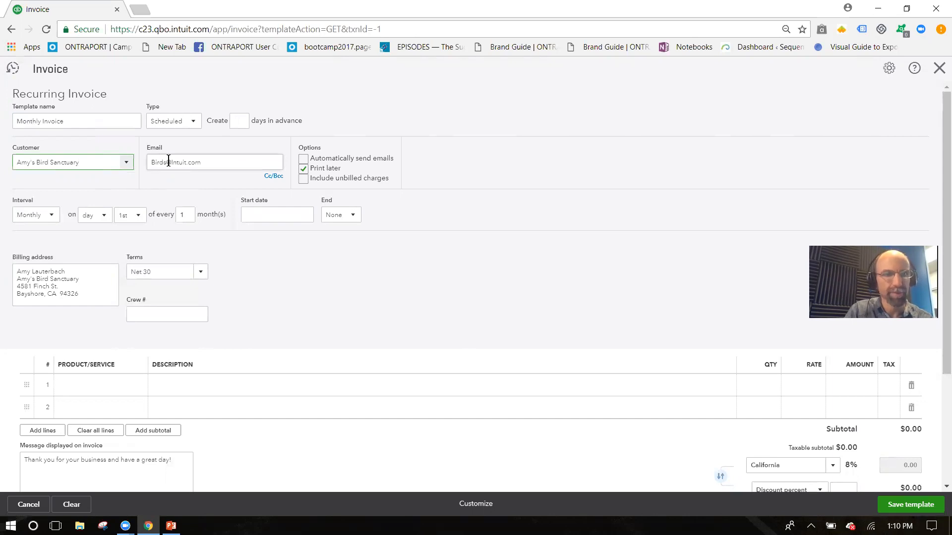
click(304, 163)
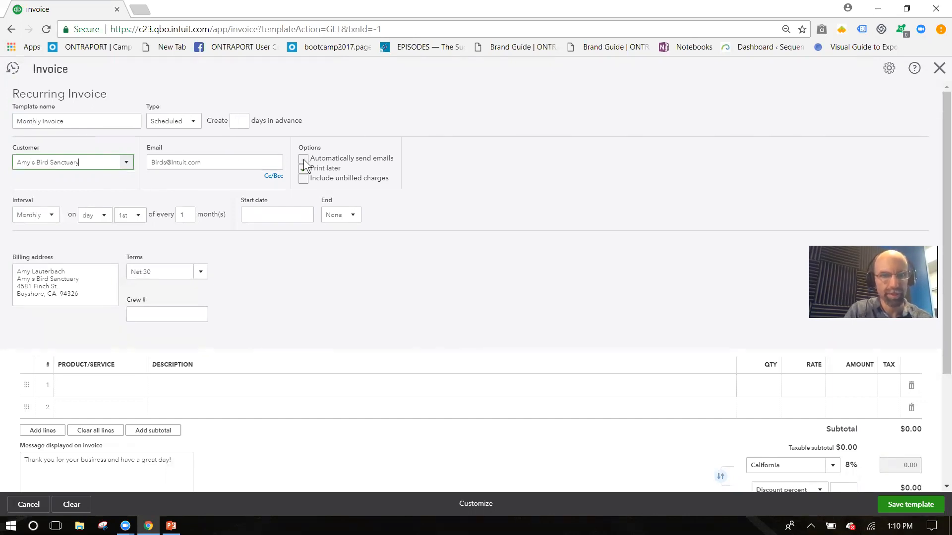
click(303, 159)
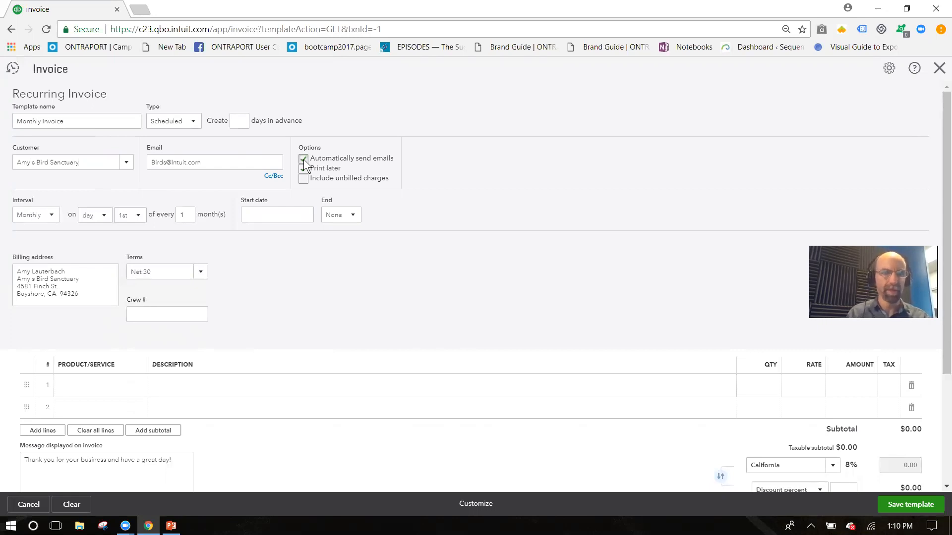
click(303, 168)
click(274, 177)
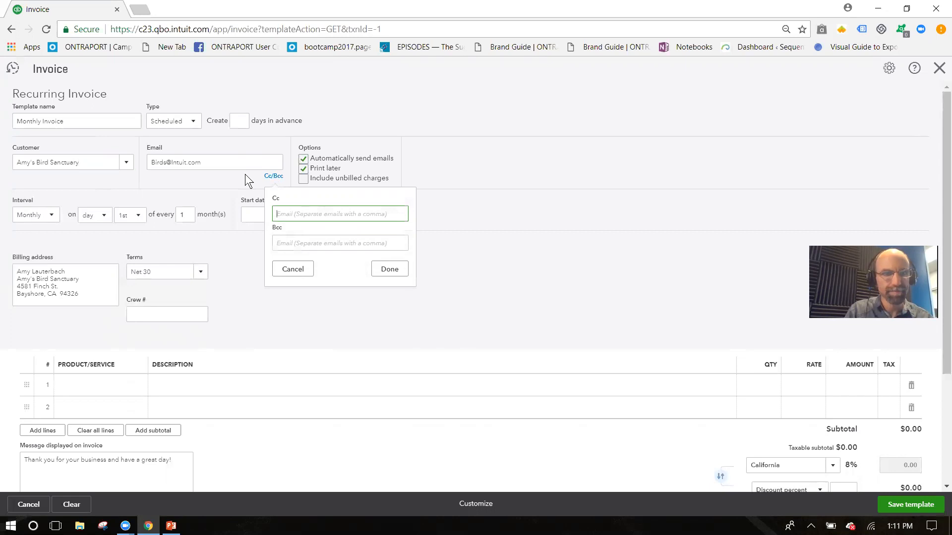
click(145, 172)
click(194, 127)
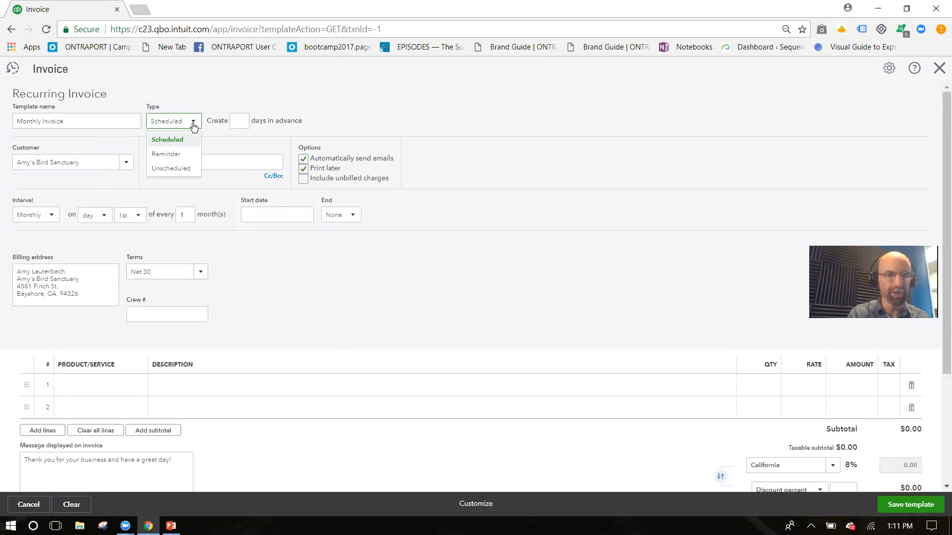
Step: Make the template Unscheduled, add a Design line at rate 500, and save it
click(180, 169)
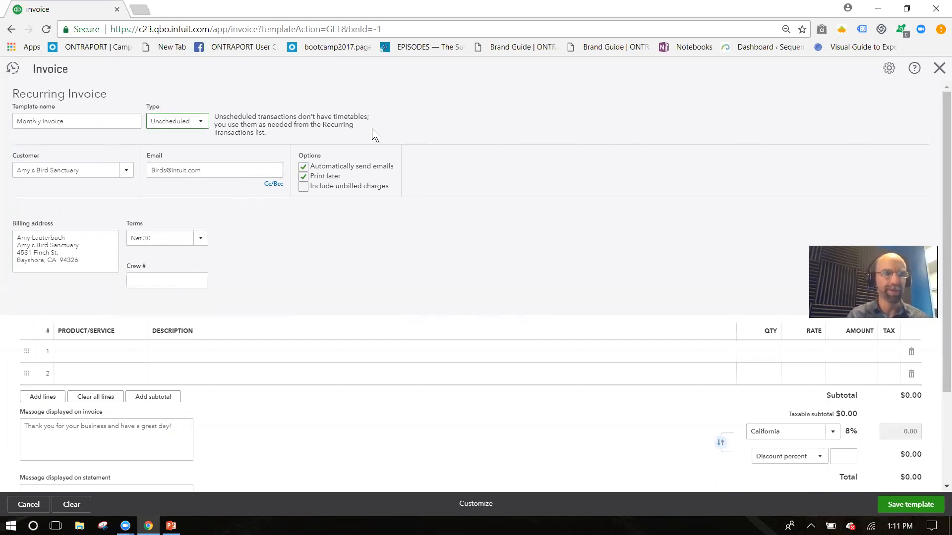
click(104, 353)
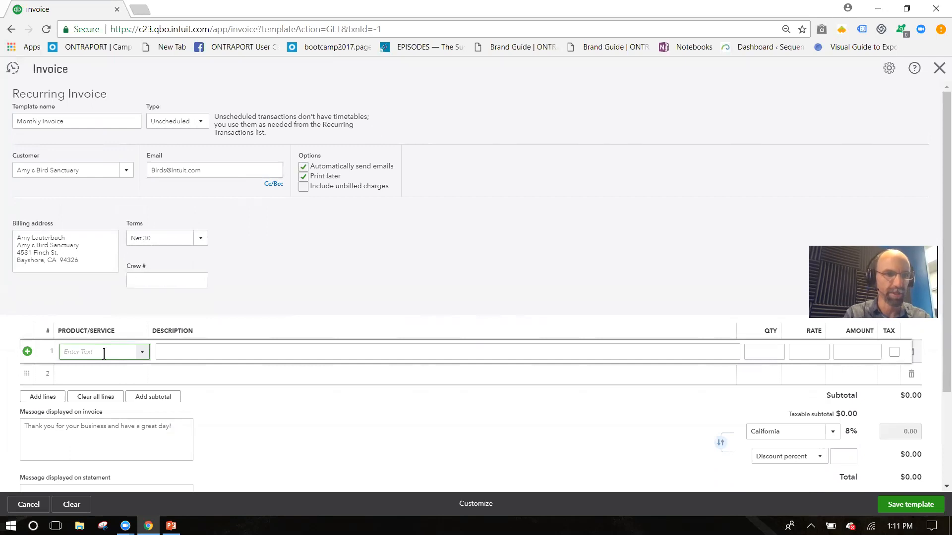
text(des)
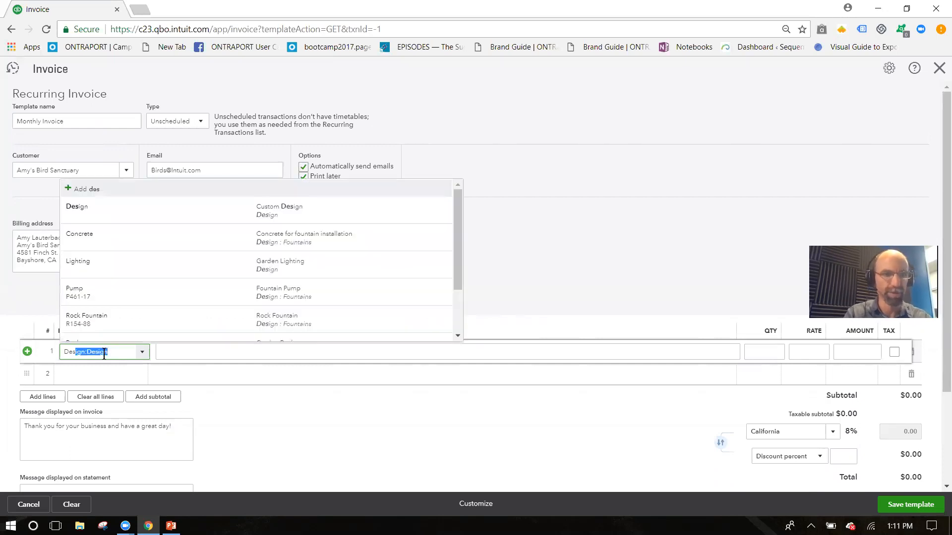
key(Return)
key(Tab)
key(Tab)
key(Tab)
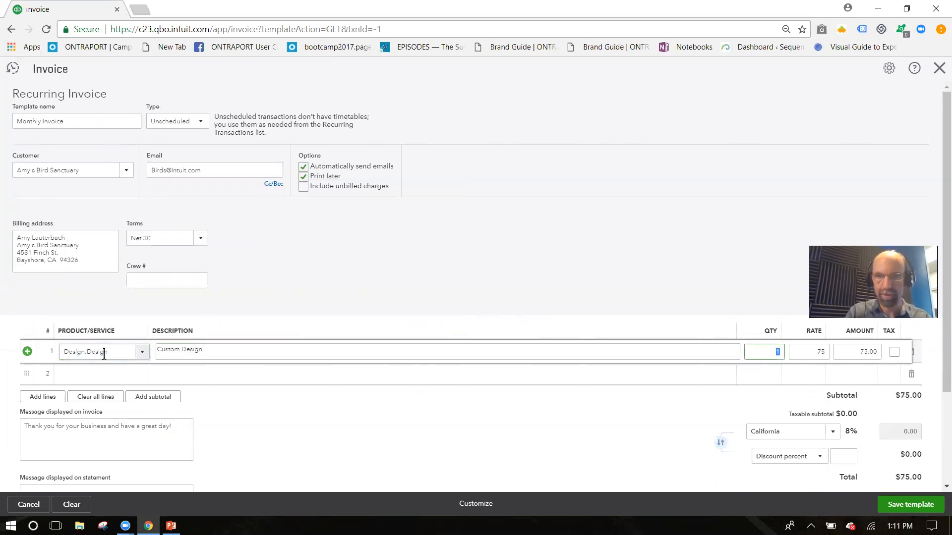
text(500)
key(Tab)
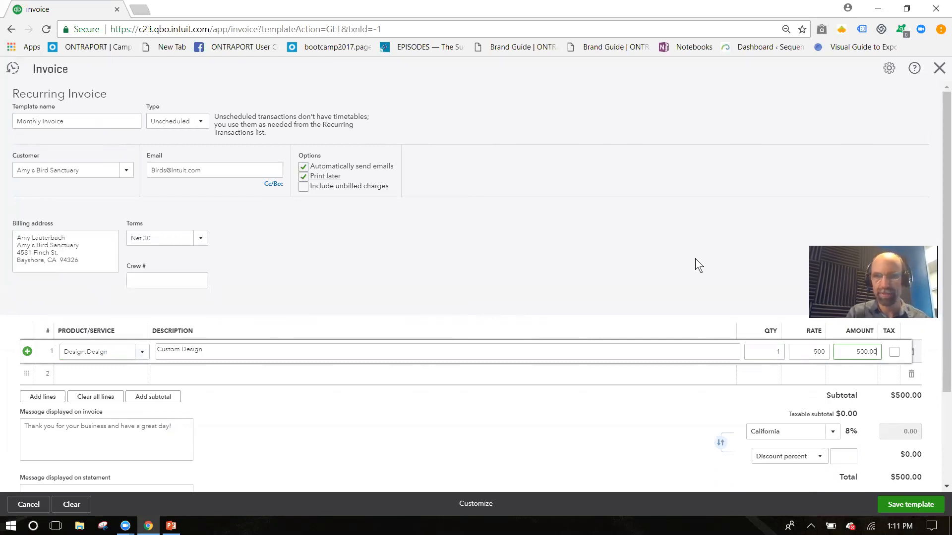
click(900, 509)
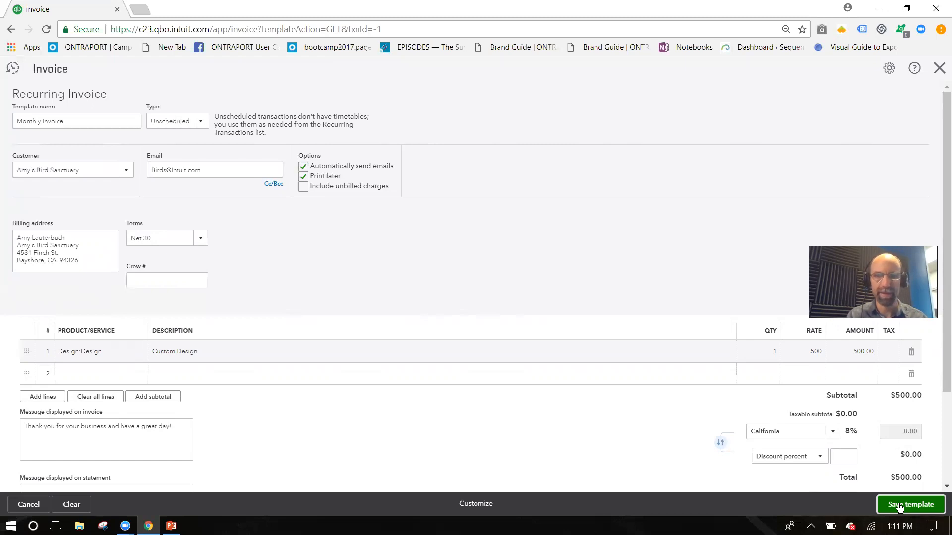
click(900, 507)
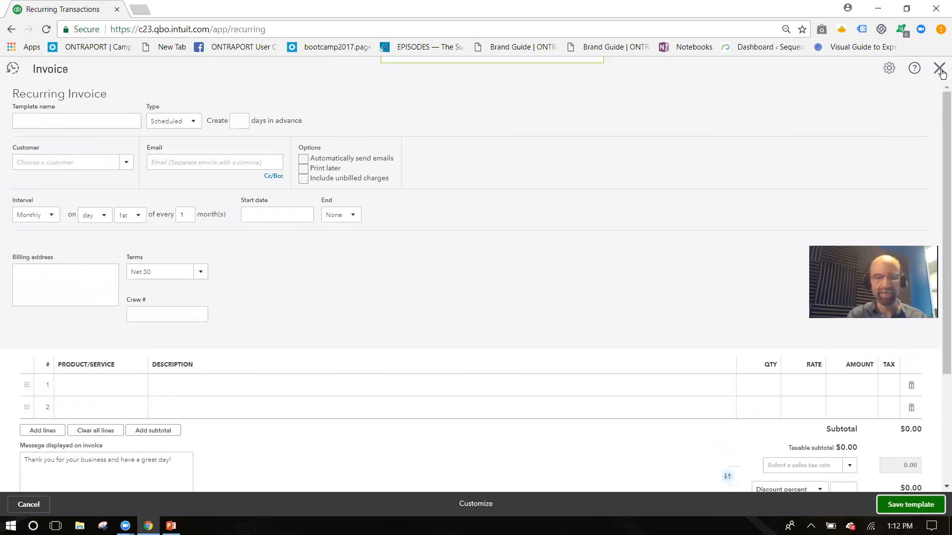
Step: Close the blank recurring invoice form and the help panel
click(939, 69)
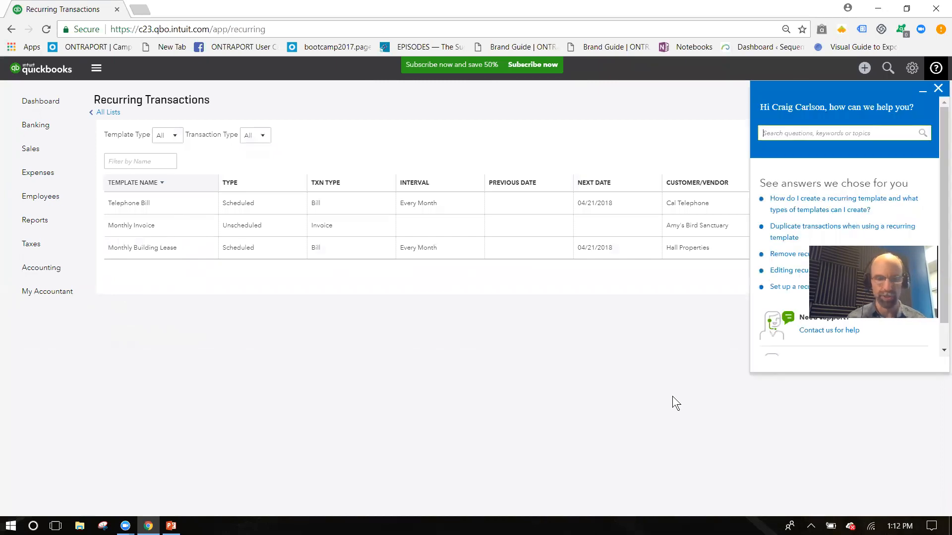
click(936, 89)
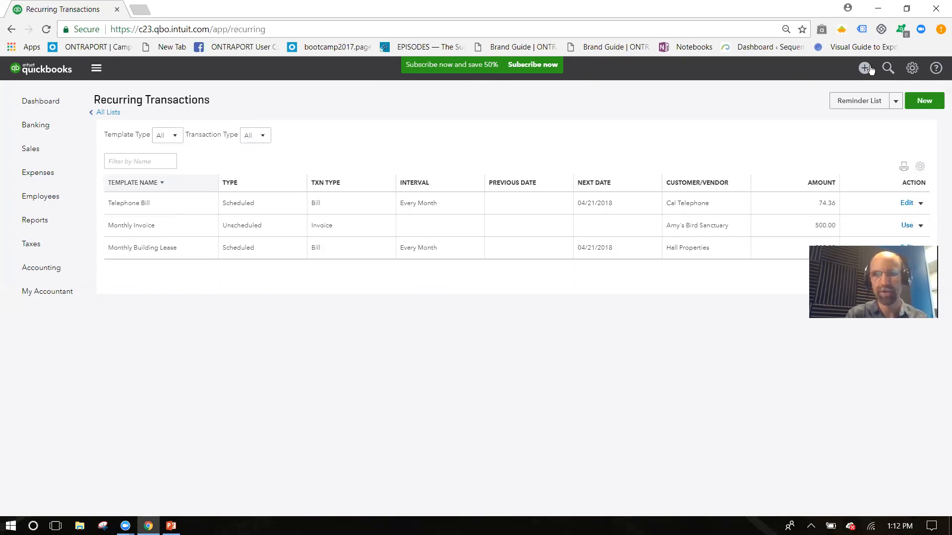
Step: Create a new recurring template of transaction type Sales Receipt
click(925, 102)
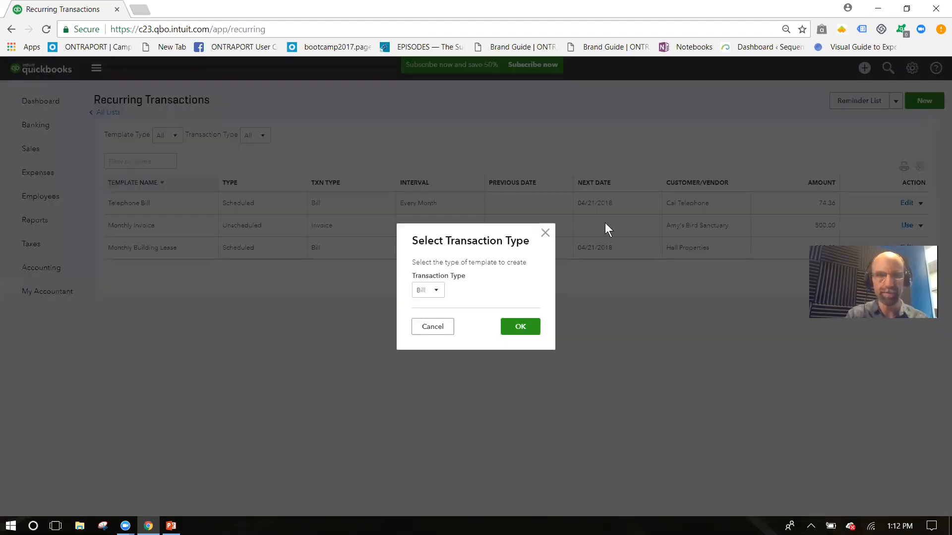
click(438, 291)
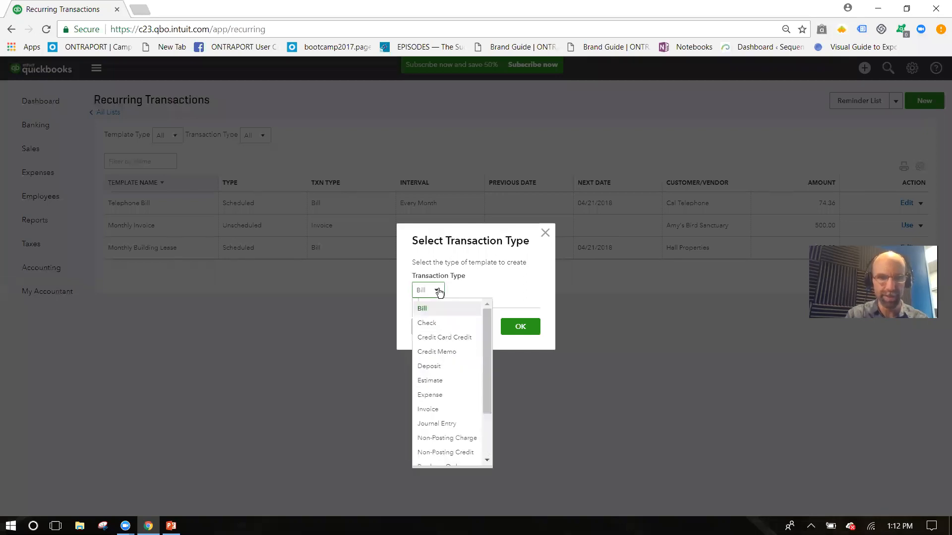
drag(487, 397, 485, 448)
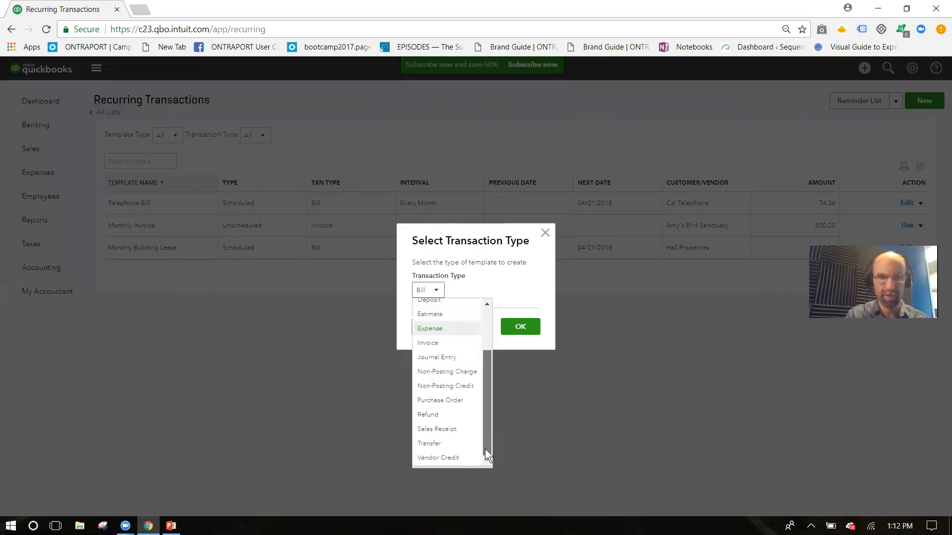
click(449, 433)
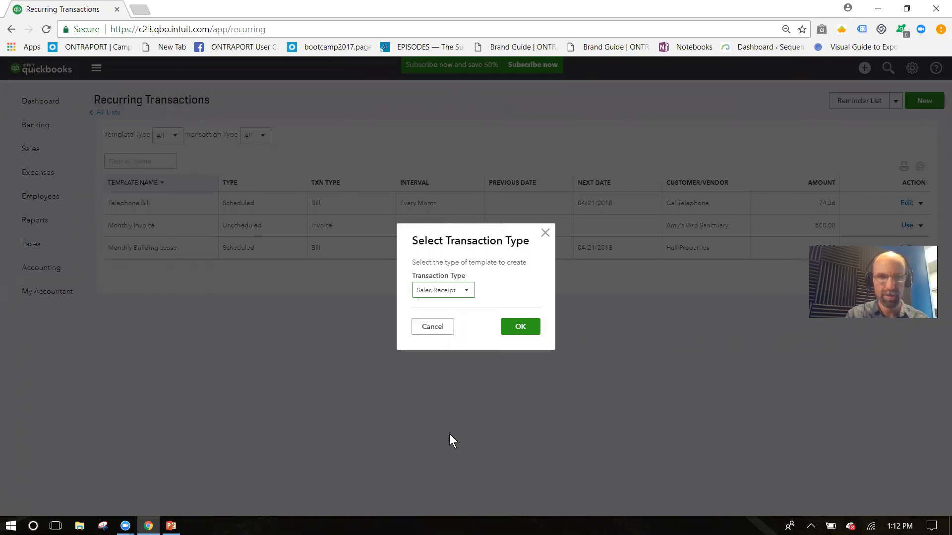
click(520, 327)
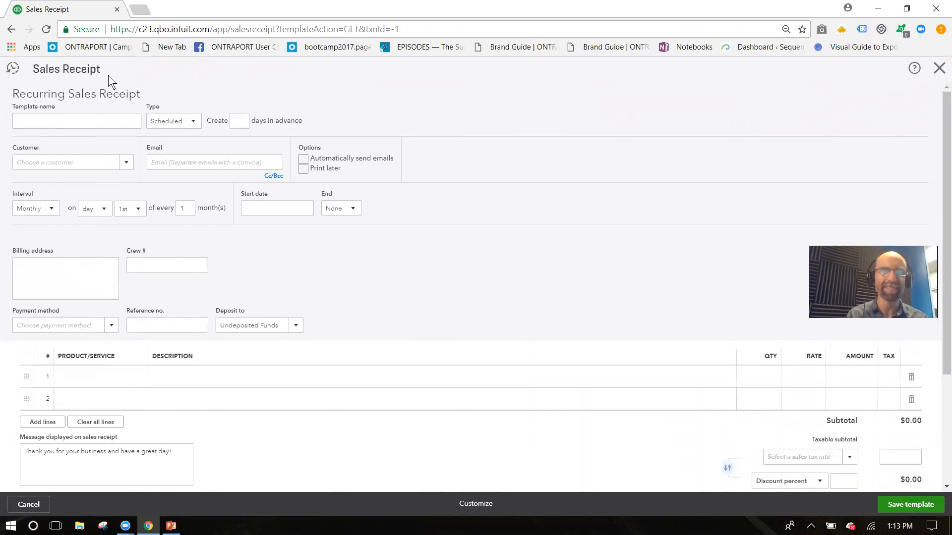
Step: Name it 'Monthly Retainer - Customer ABC' and choose the retainer's customer
click(88, 123)
click(88, 123)
text(Monthly R)
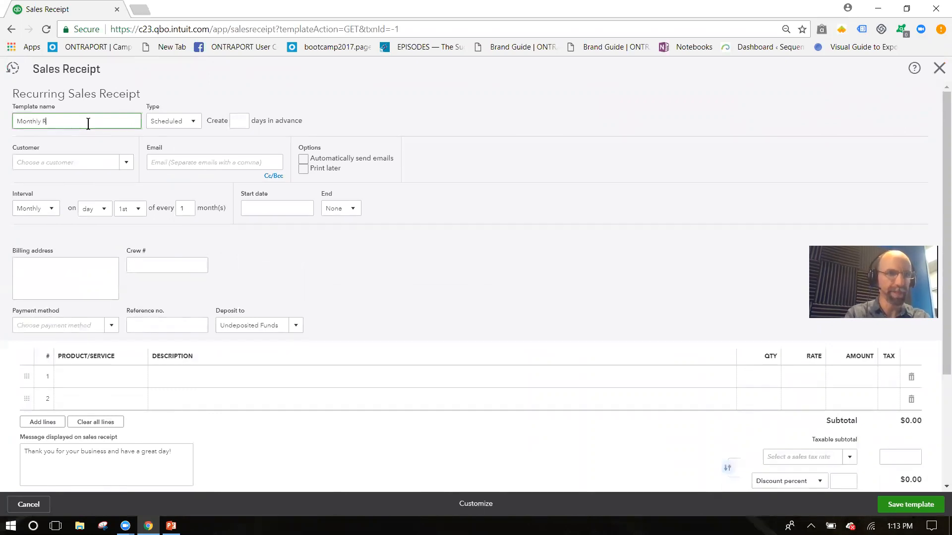
text(etainer)
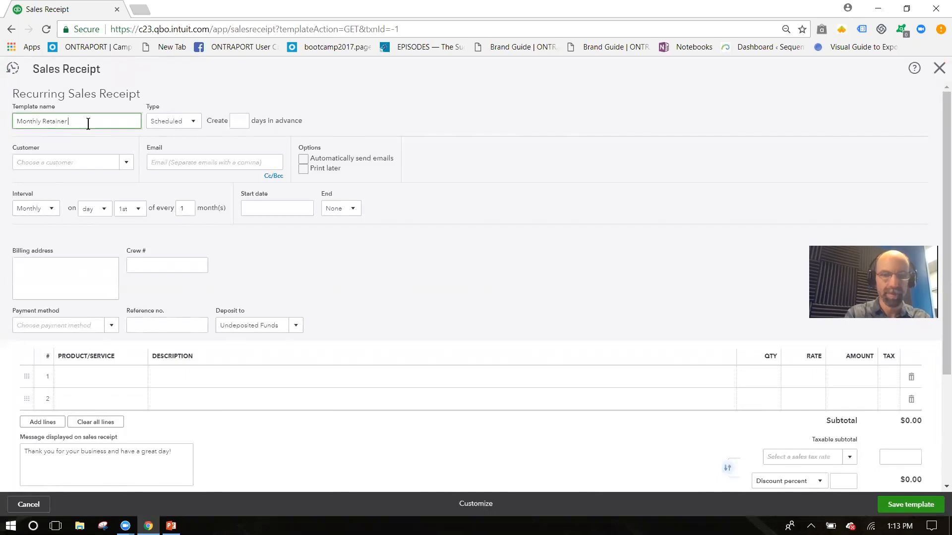
text( - Cust)
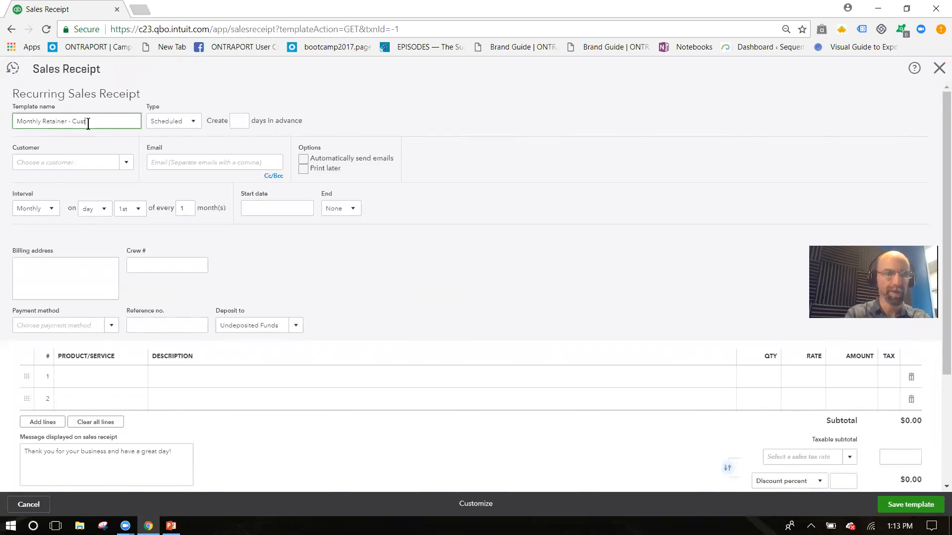
text(omer ABC)
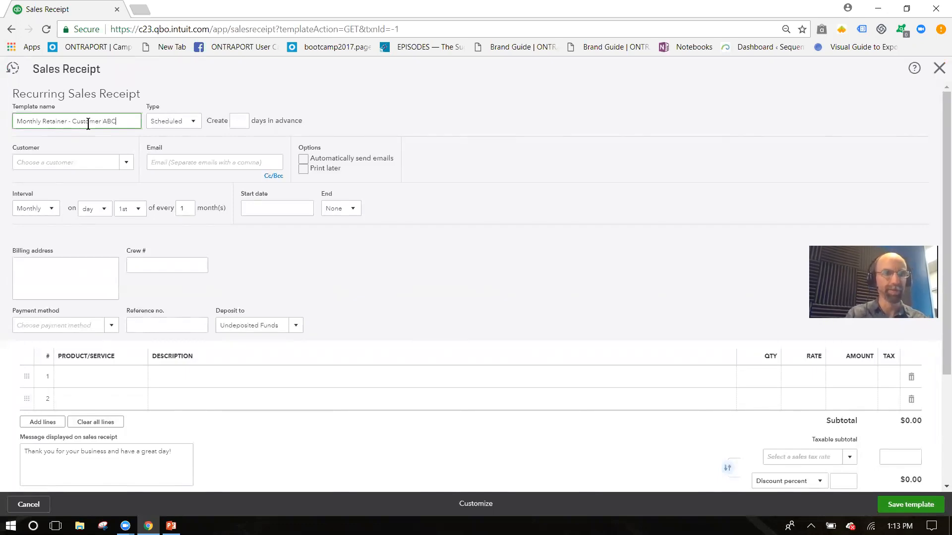
click(127, 165)
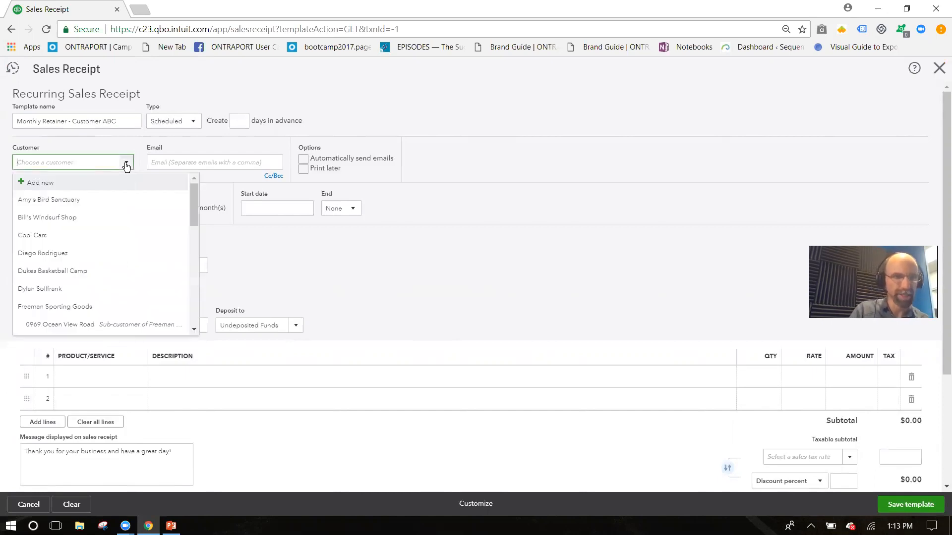
click(55, 254)
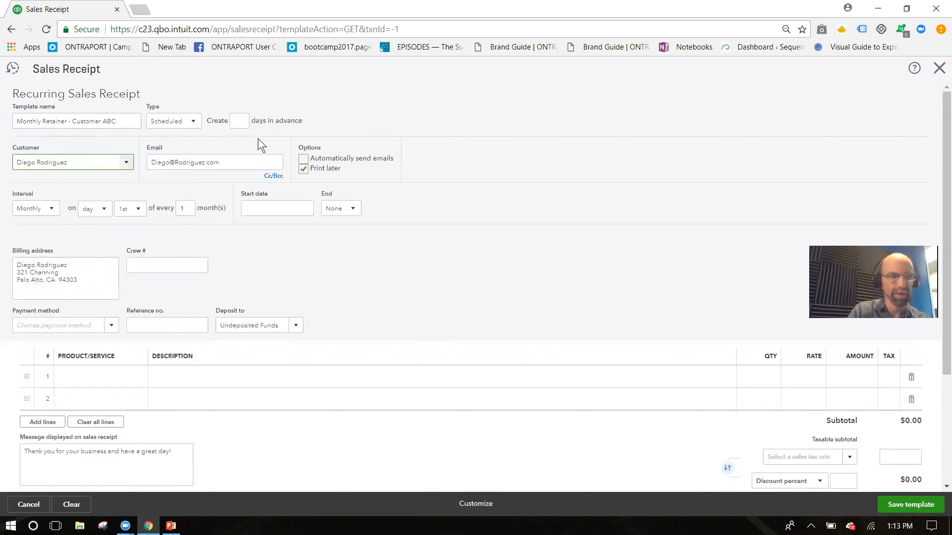
Step: Keep the interval at Monthly on day 1st
click(50, 214)
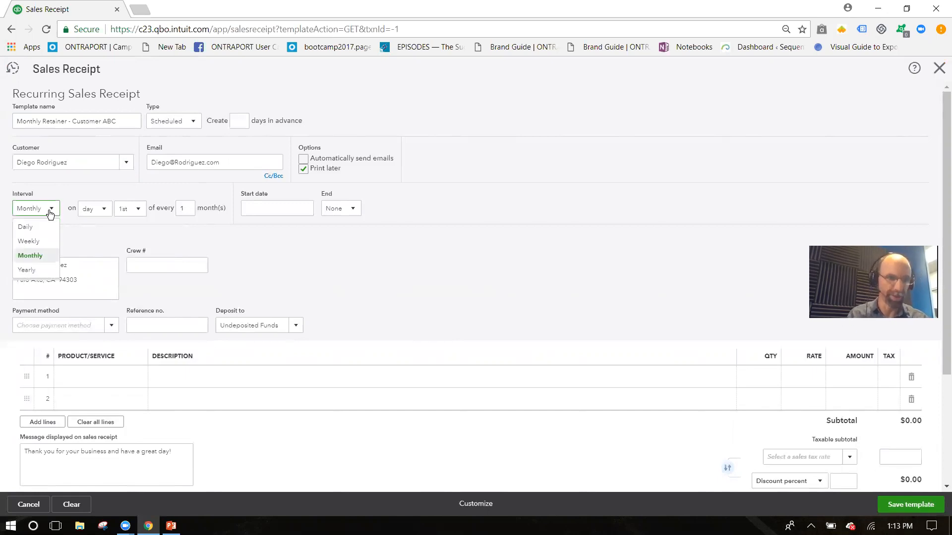
click(105, 212)
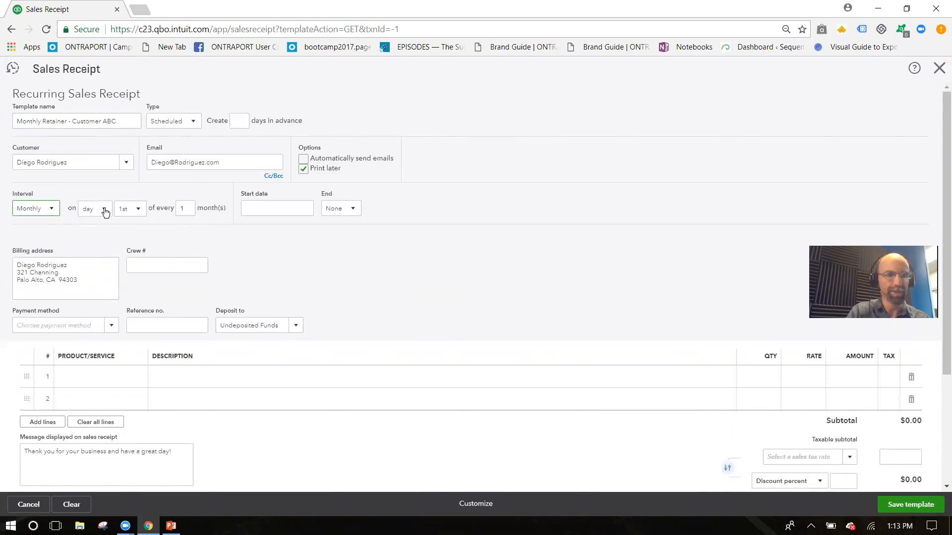
click(140, 211)
click(140, 210)
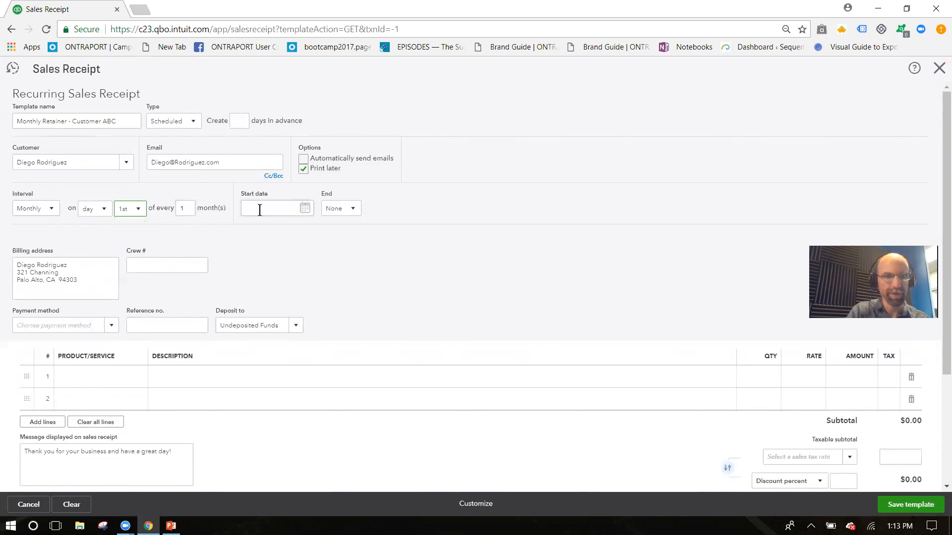
Step: Set the start date to 06/01/2018 and end after 12 occurrences
click(306, 213)
click(305, 209)
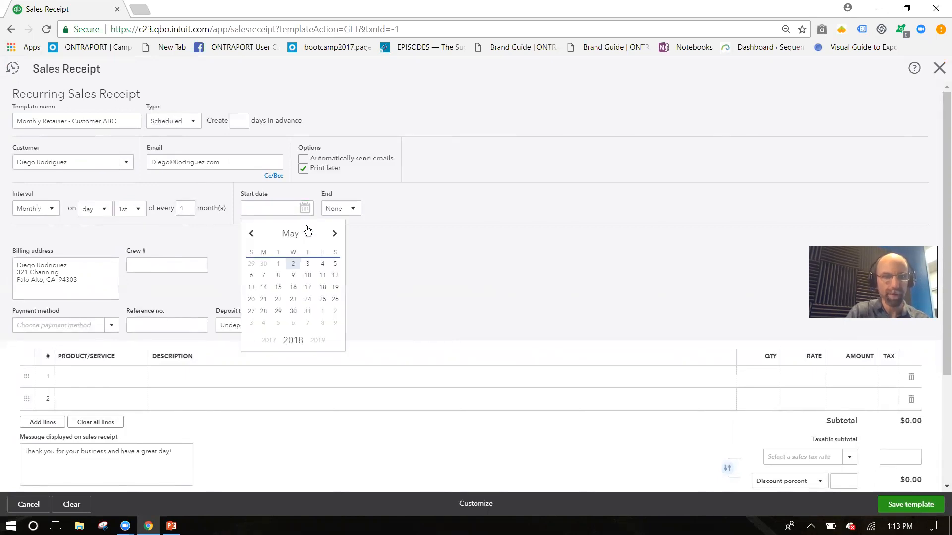
click(334, 233)
click(323, 263)
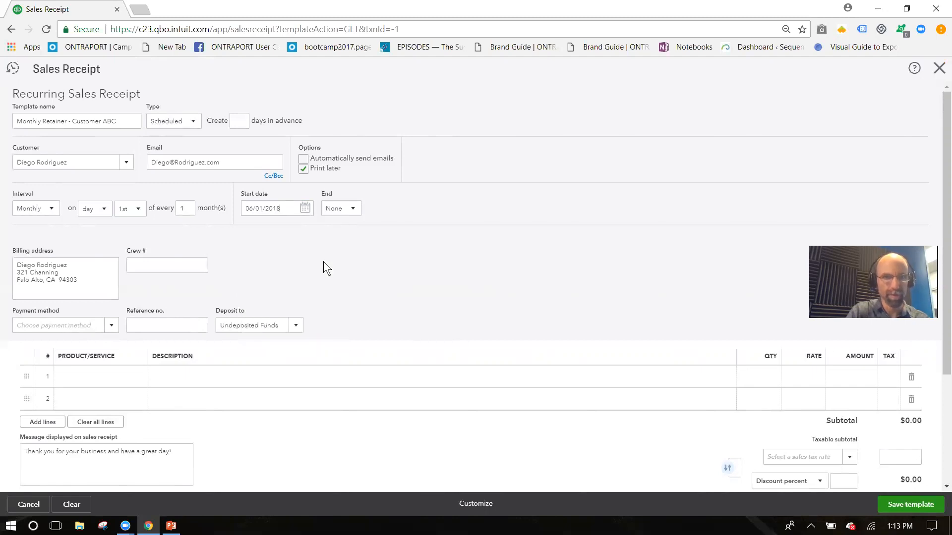
click(351, 210)
click(347, 254)
click(380, 207)
text(12)
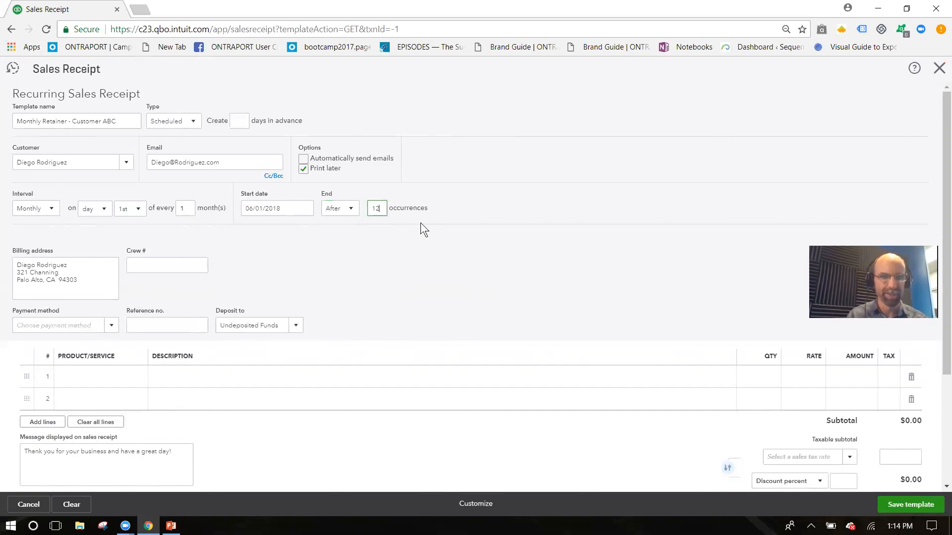
Step: Turn on automatic emailing and set the payment method to Check
click(303, 159)
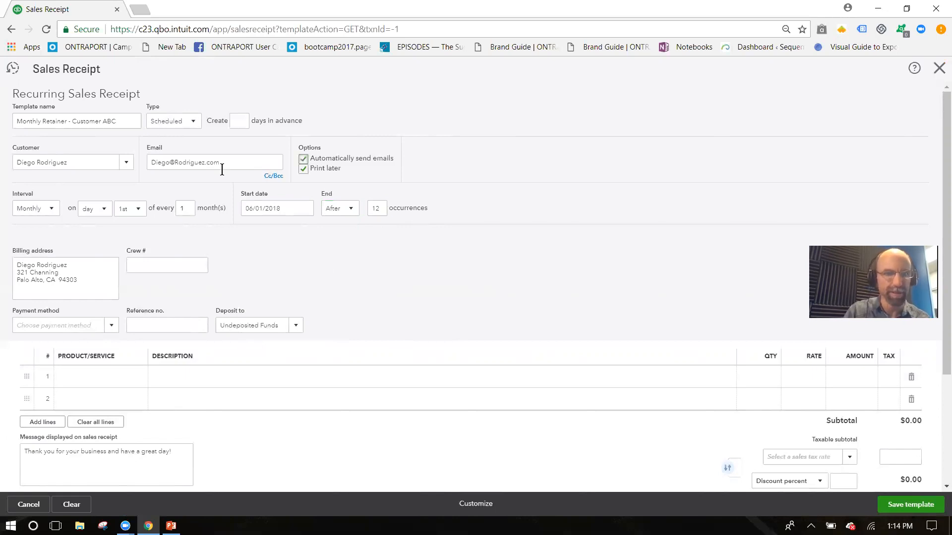
click(118, 327)
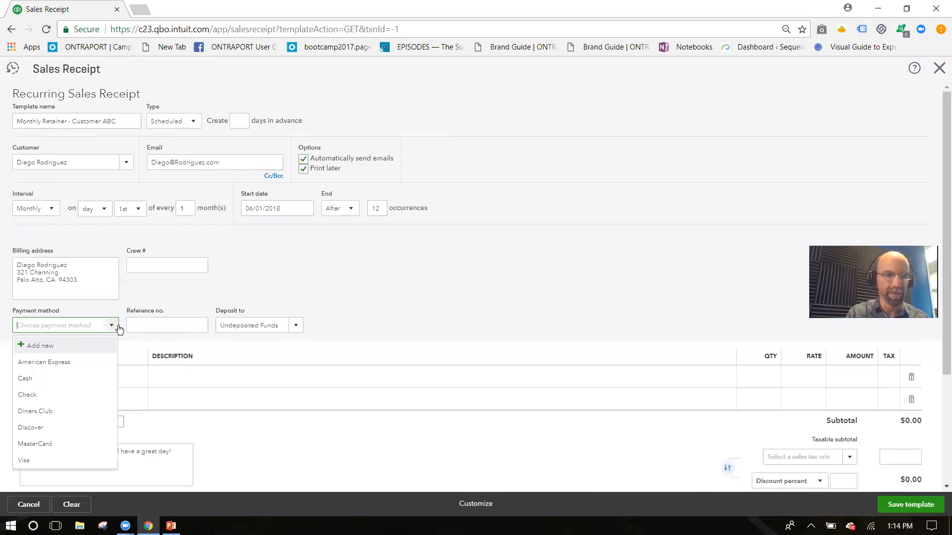
click(31, 396)
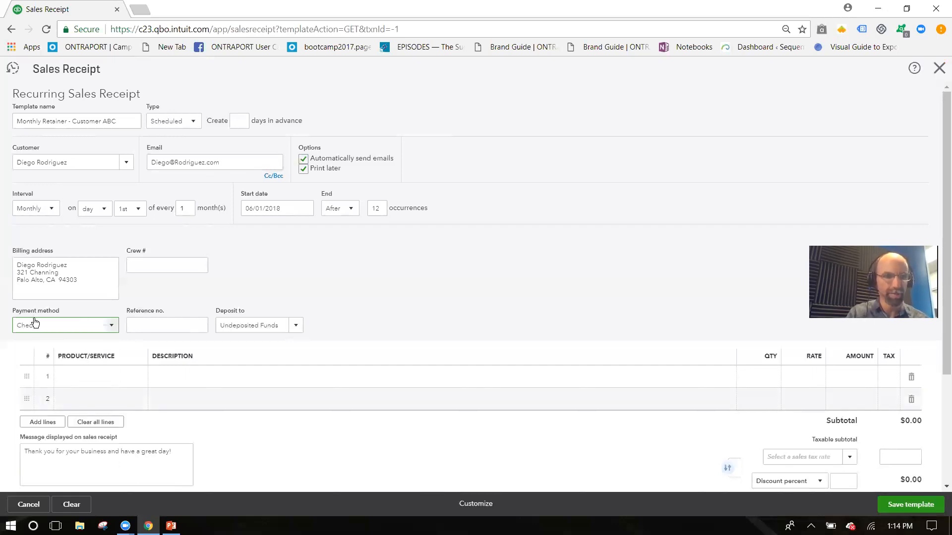
click(82, 378)
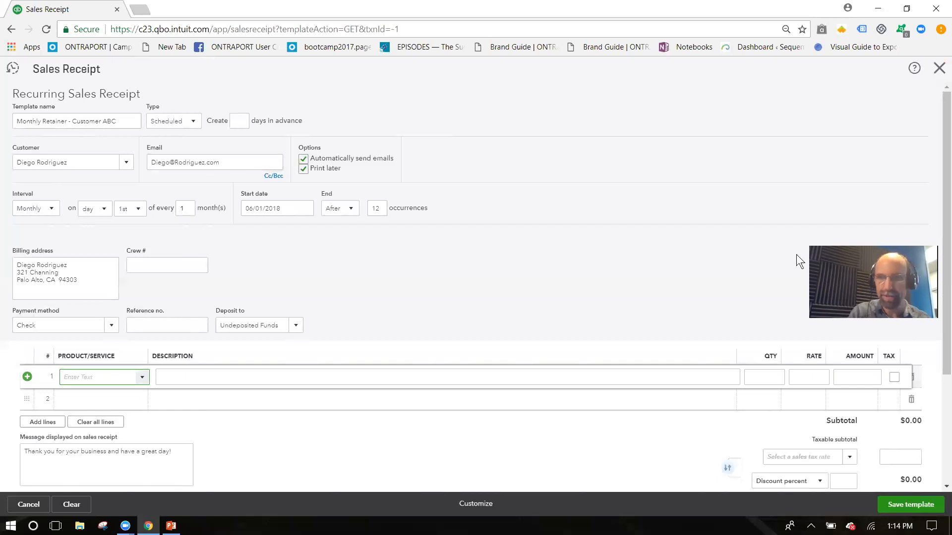
Step: Add a Design:Design Custom Design line at a rate of 500, totalling $500.00
drag(947, 279, 947, 299)
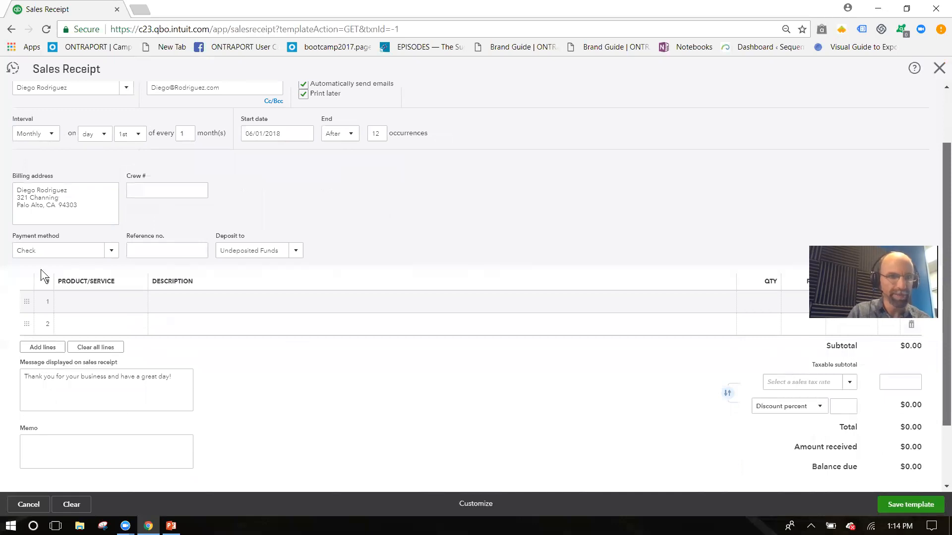
scroll(30, 273, down, 1)
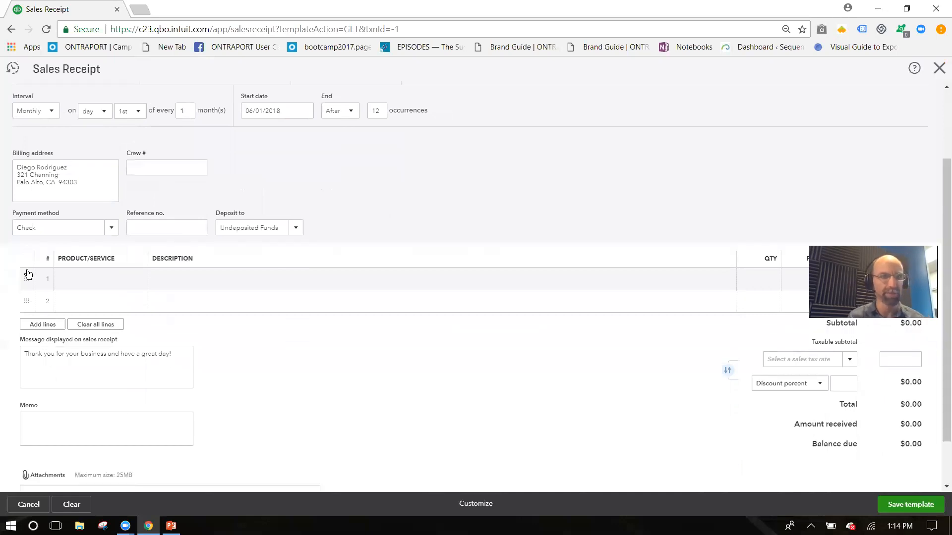
click(105, 279)
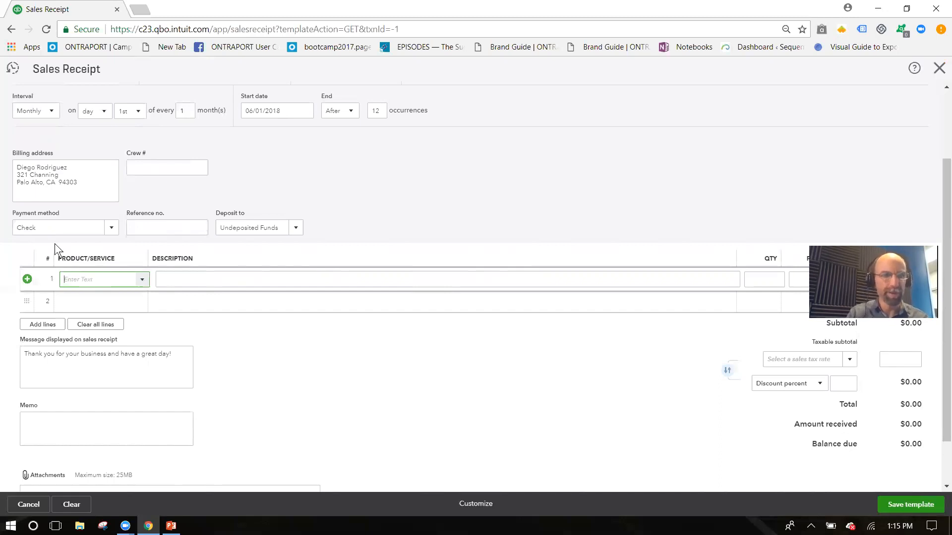
click(146, 281)
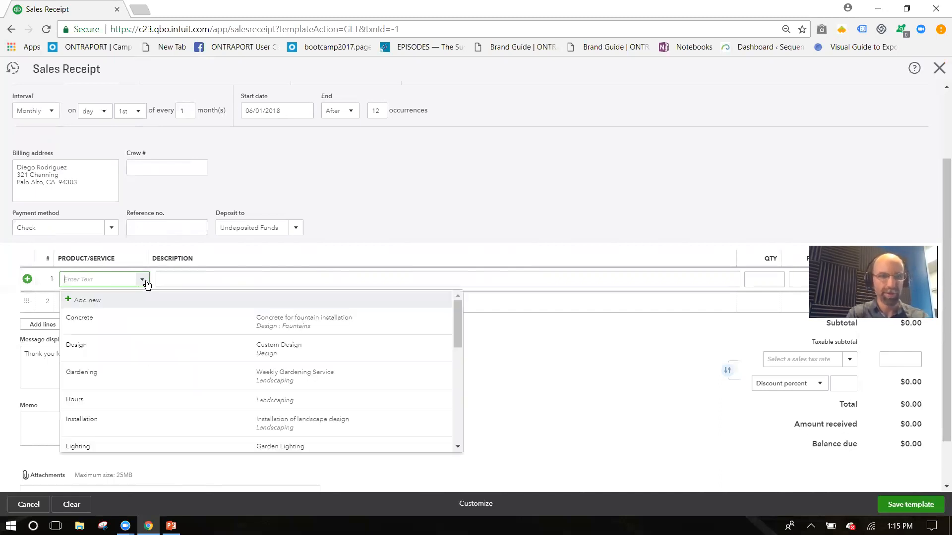
click(124, 350)
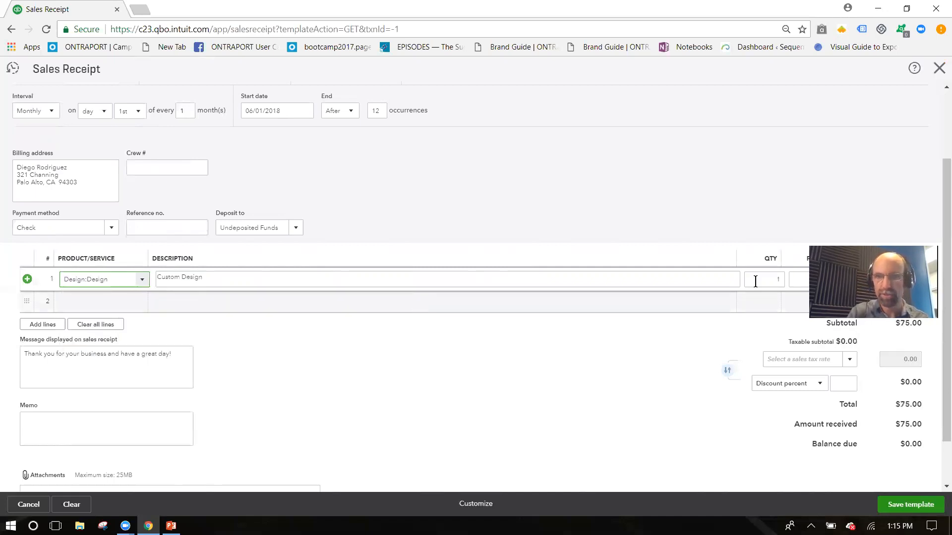
click(820, 281)
text(500)
key(Tab)
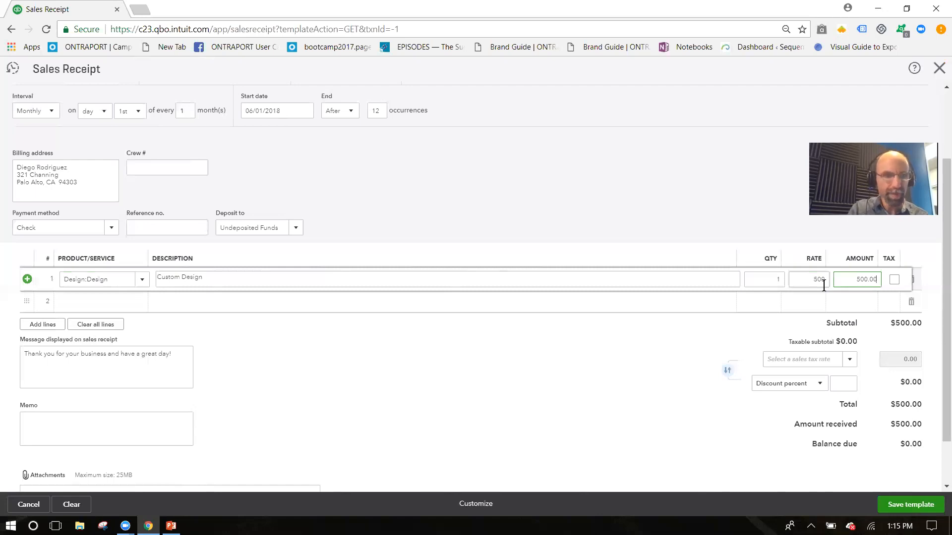
click(936, 367)
scroll(936, 310, up, 1)
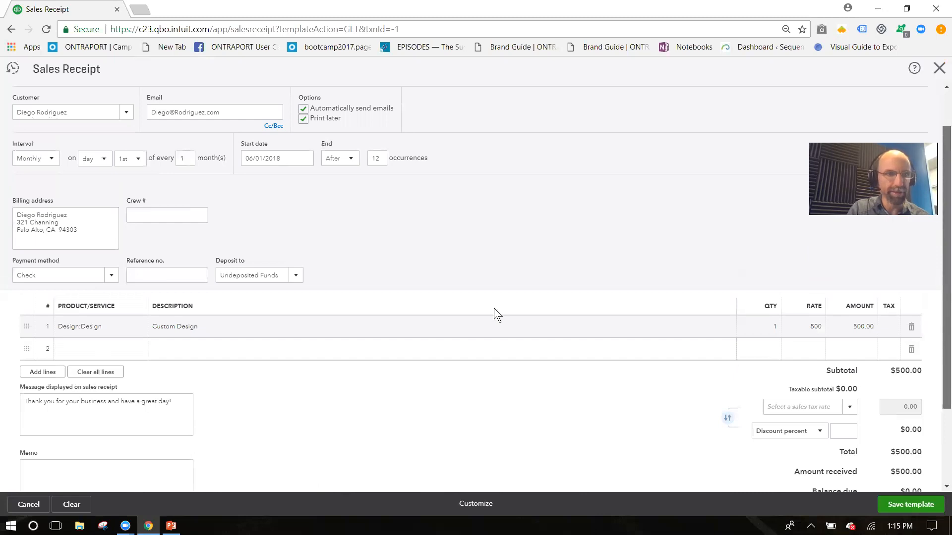
Step: Clear the Print later option and save the Monthly Retainer - Customer ABC sales receipt template
scroll(493, 308, up, 1)
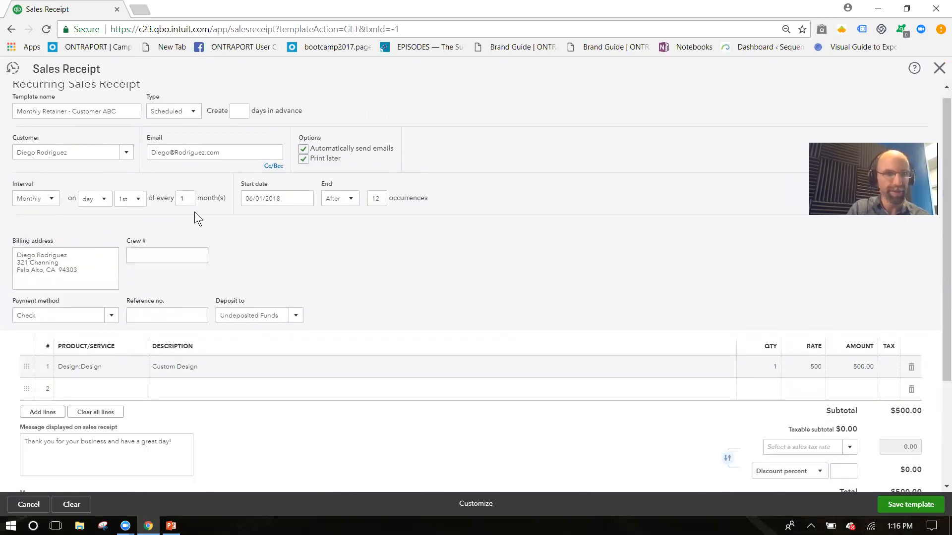
click(39, 333)
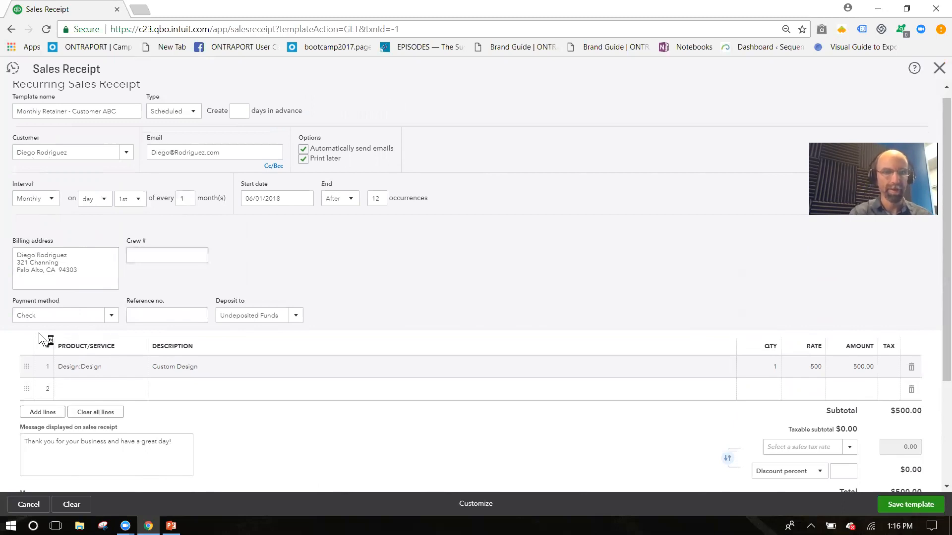
click(303, 159)
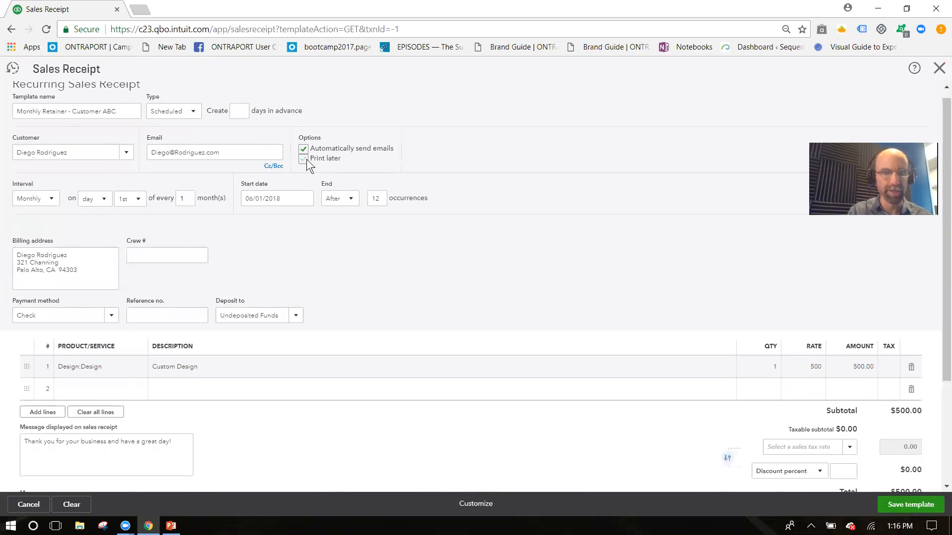
click(904, 509)
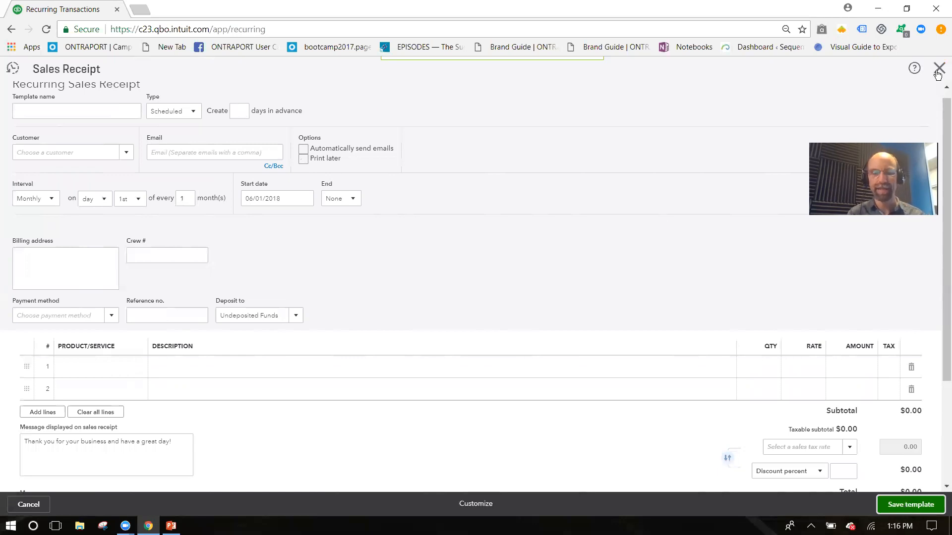
Step: Close the sales receipt form back to Recurring Transactions, briefly opening and closing the help panel
click(938, 72)
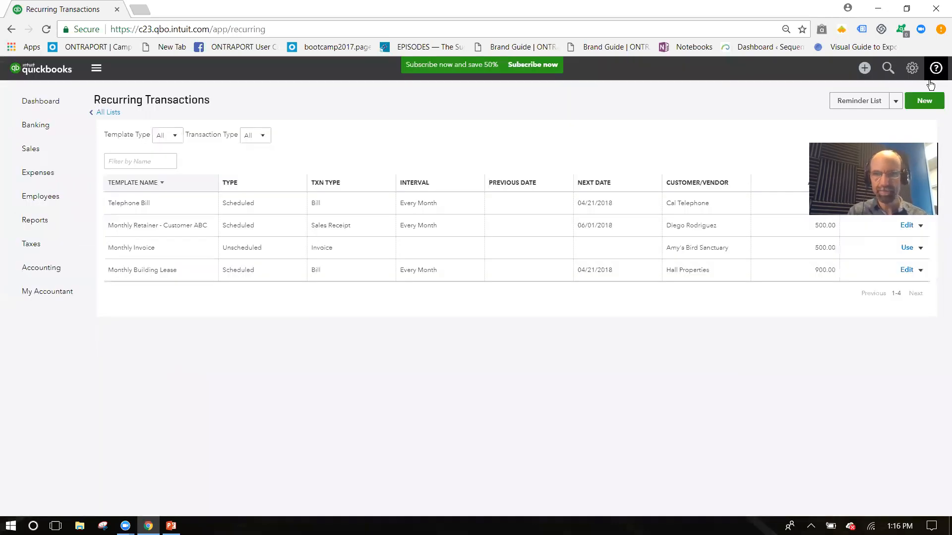
click(936, 68)
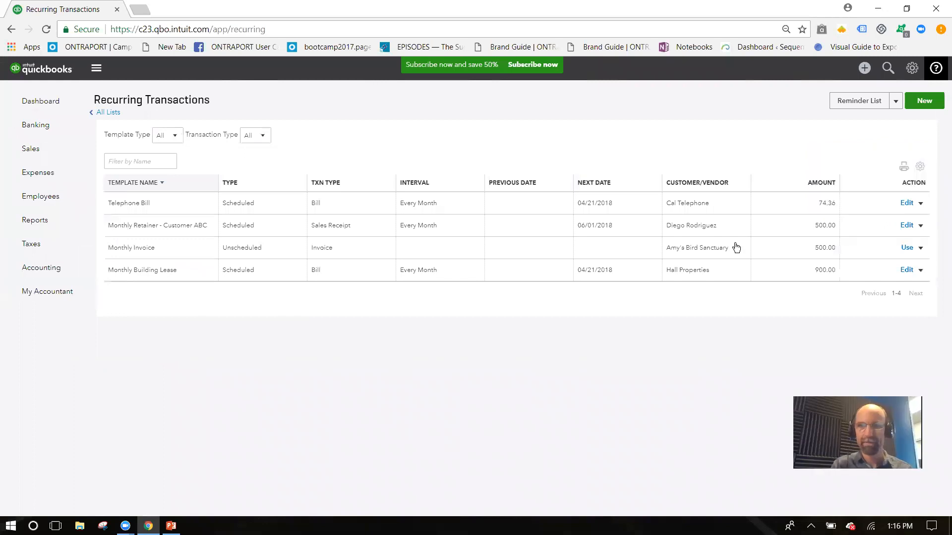
click(549, 383)
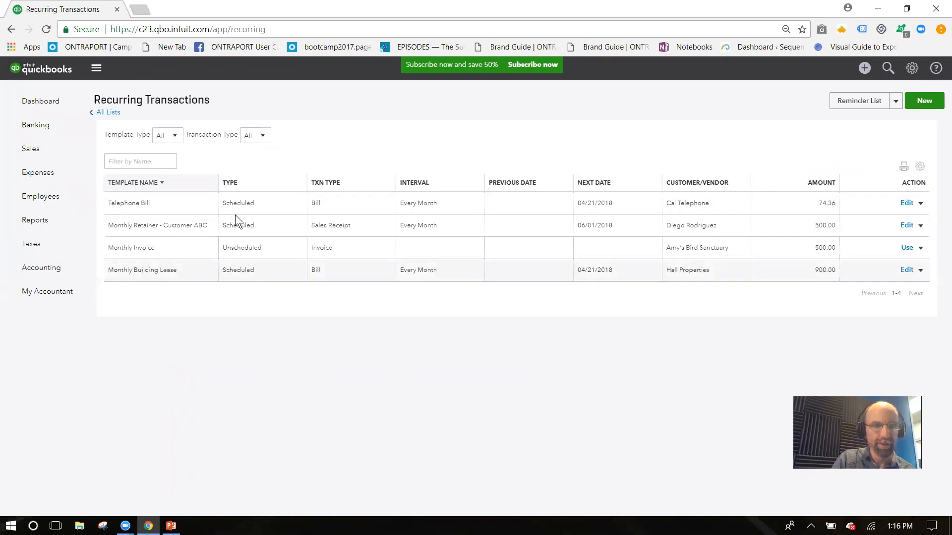
Step: Start an invoice from the Unscheduled Monthly Invoice template
drag(253, 248, 231, 247)
click(231, 248)
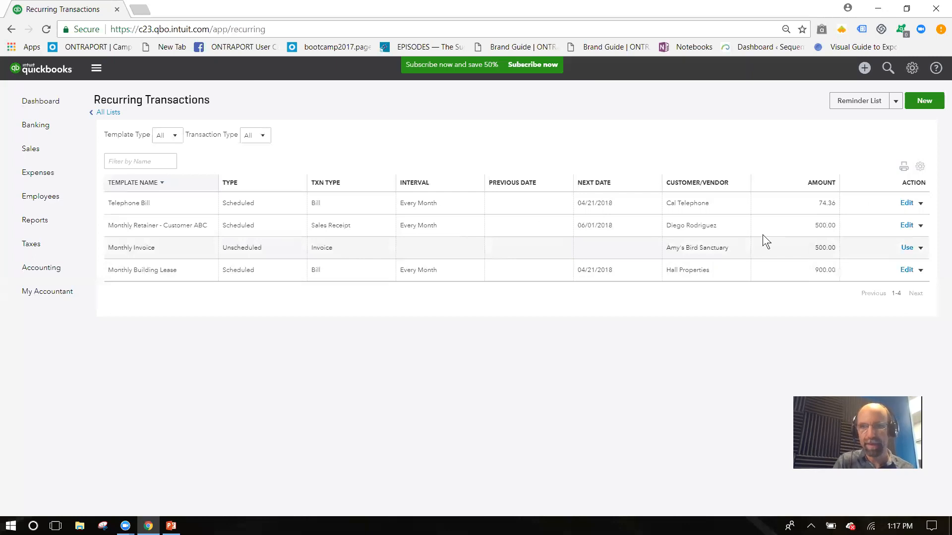
click(907, 249)
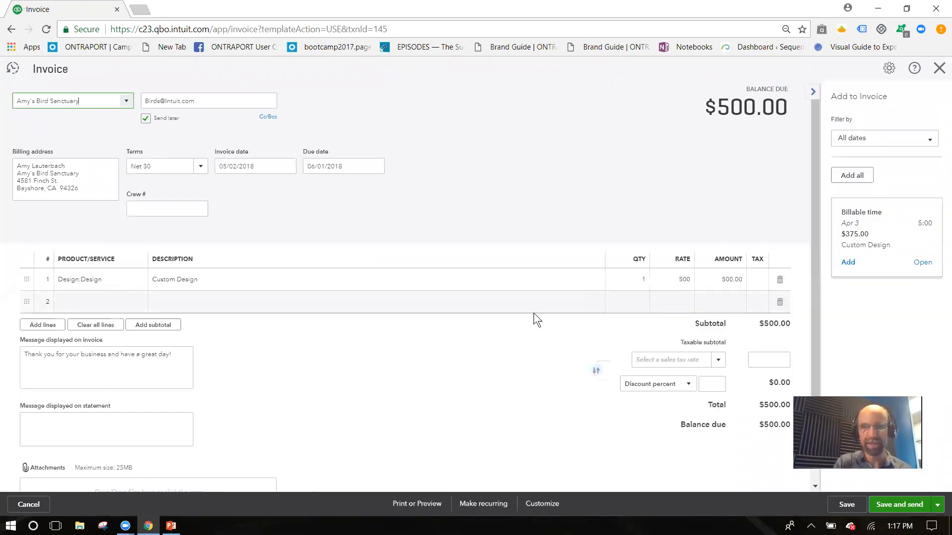
Step: Add the $375 billable design time to the invoice, bringing it to $875
click(848, 263)
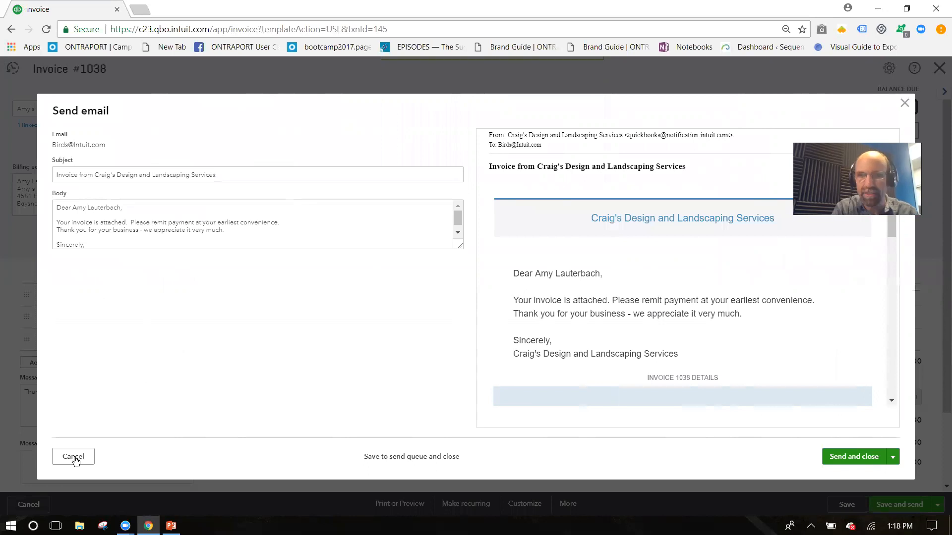
Step: Cancel emailing invoice #1038, save the $875.00 invoice, and close it
click(904, 102)
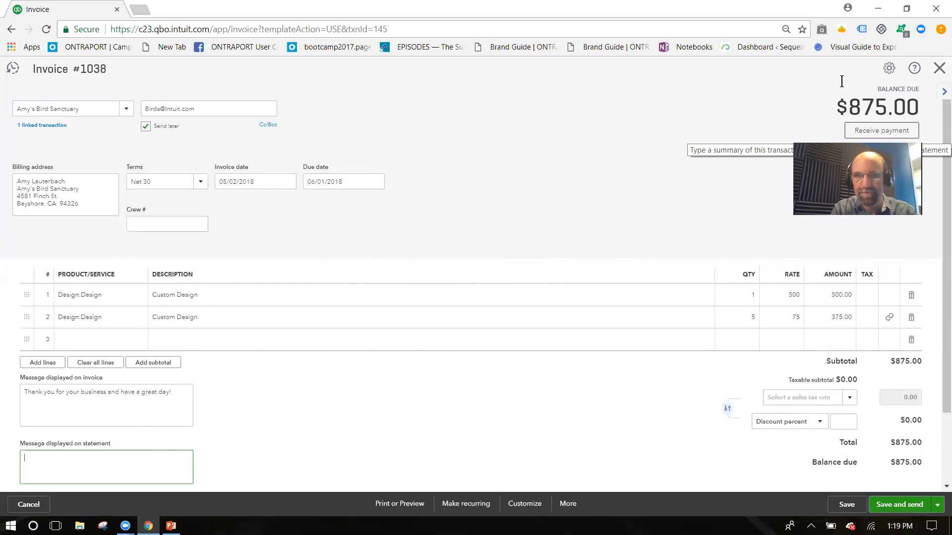
click(846, 504)
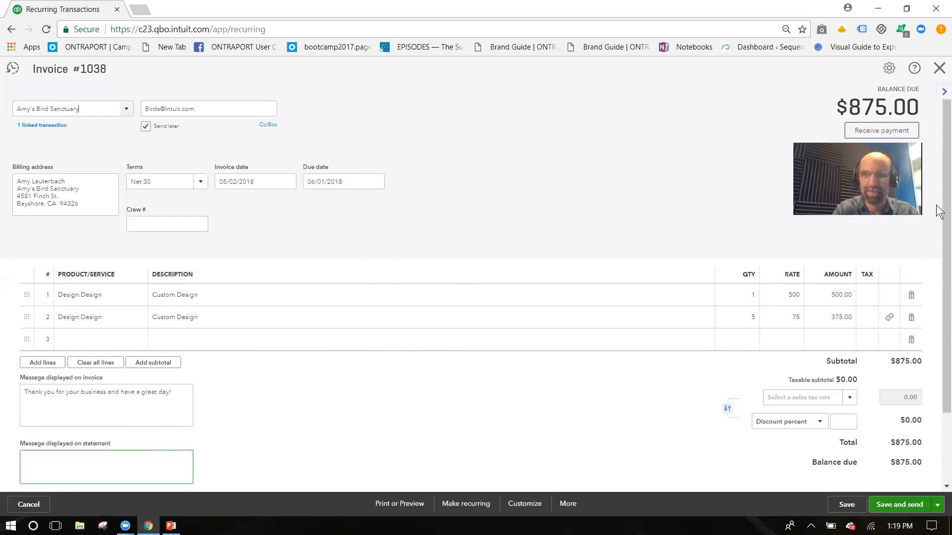
click(941, 73)
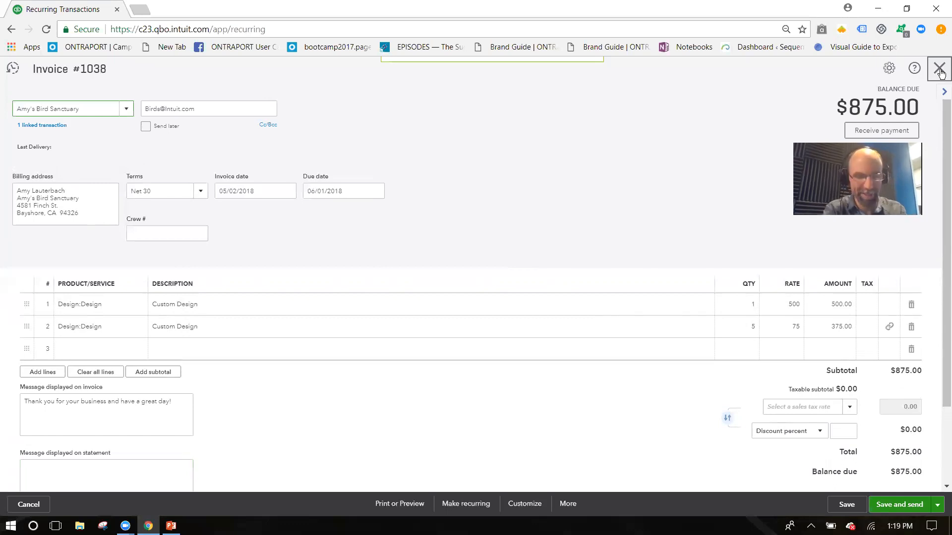
Step: Close invoice #1038 to get back to the four recurring templates
click(941, 73)
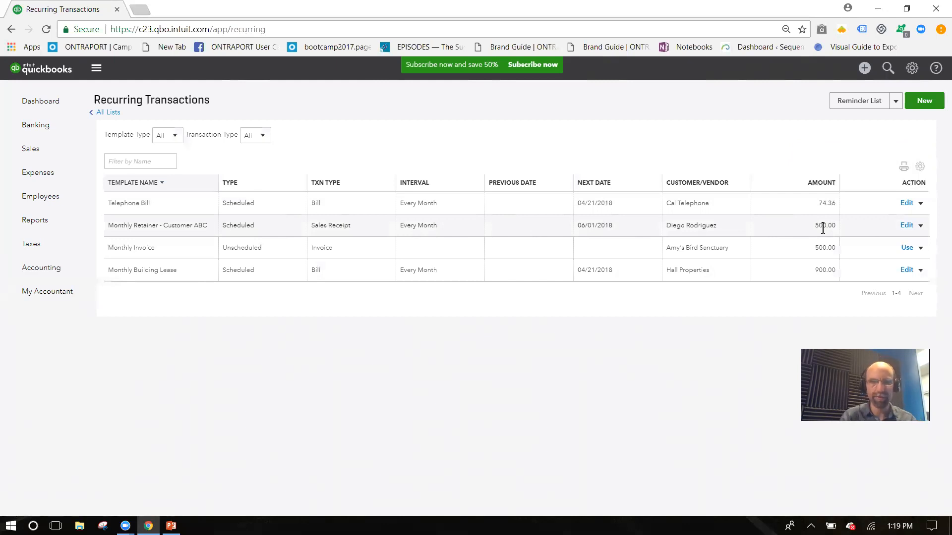
Step: Change the Monthly Retainer - Customer ABC Design line amount to 650 and save the template
click(911, 225)
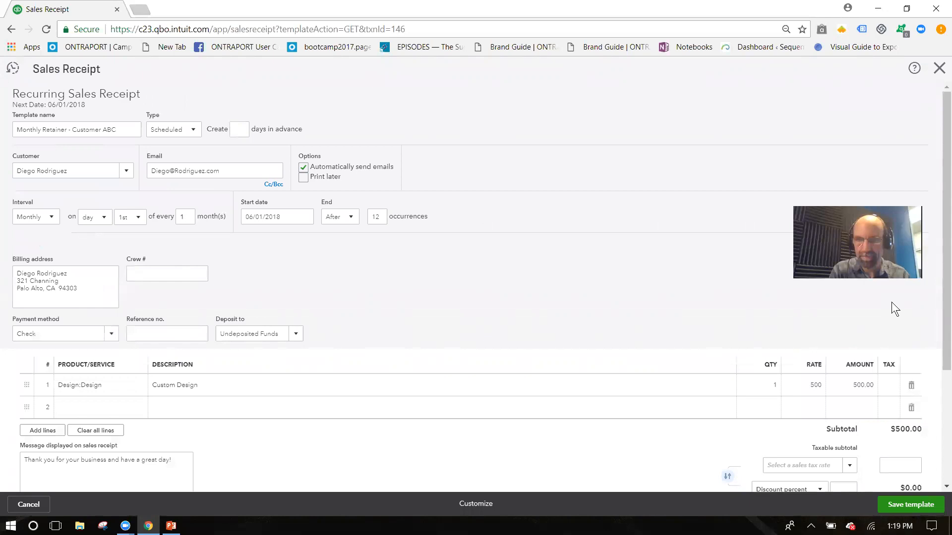
click(867, 385)
text(650)
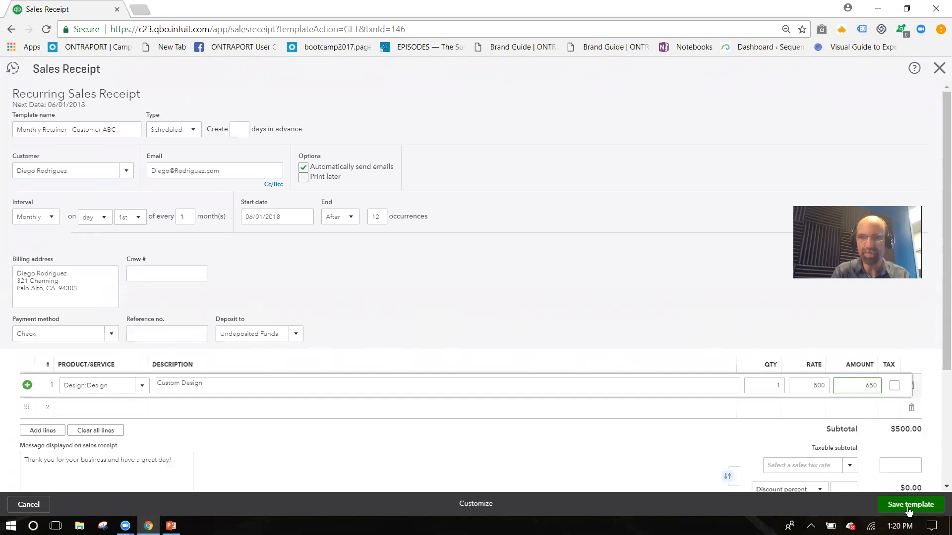
click(908, 504)
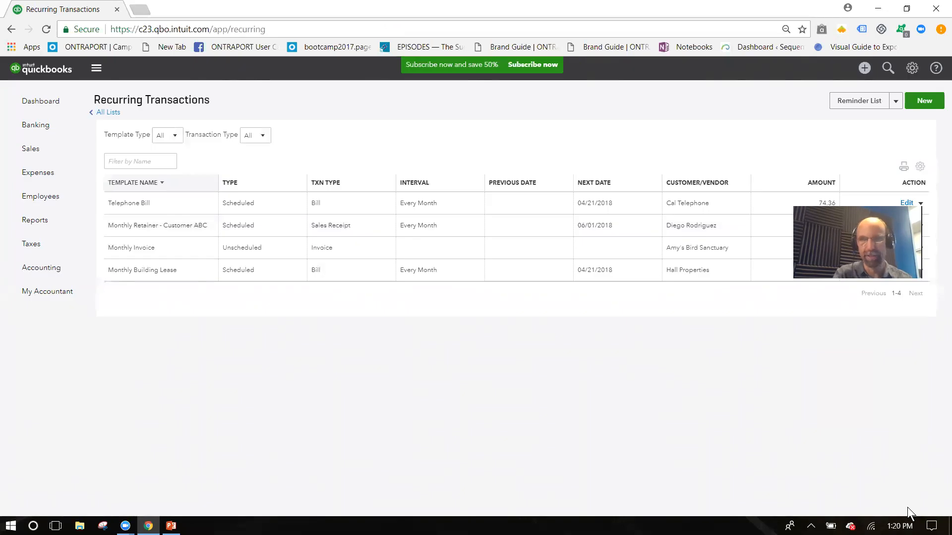
Step: Reopen Recurring Transactions and delete the Telephone Bill template, confirming with Yes
click(911, 69)
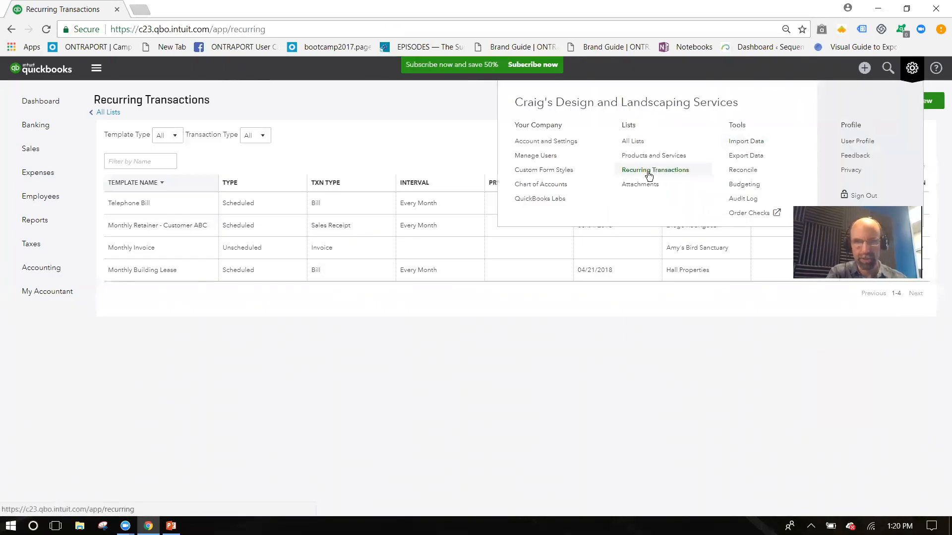
click(695, 350)
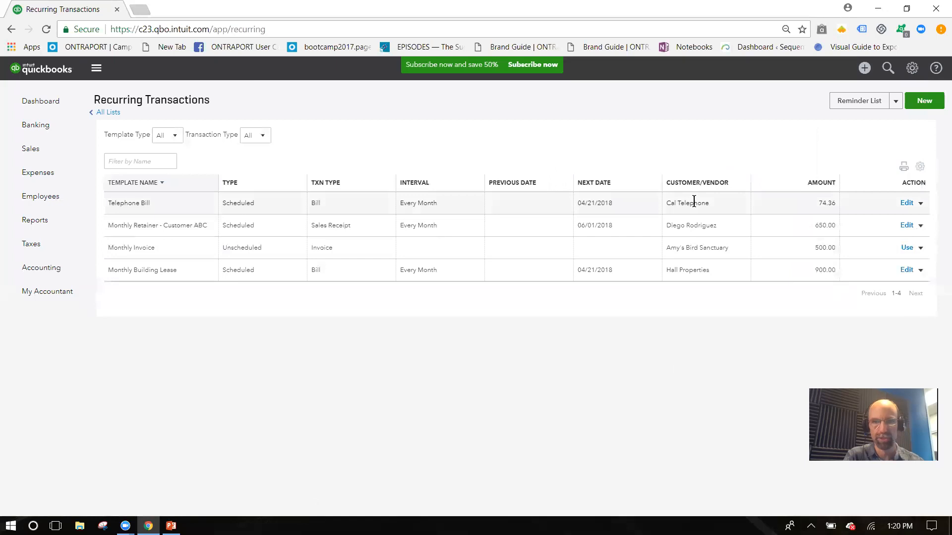
click(921, 204)
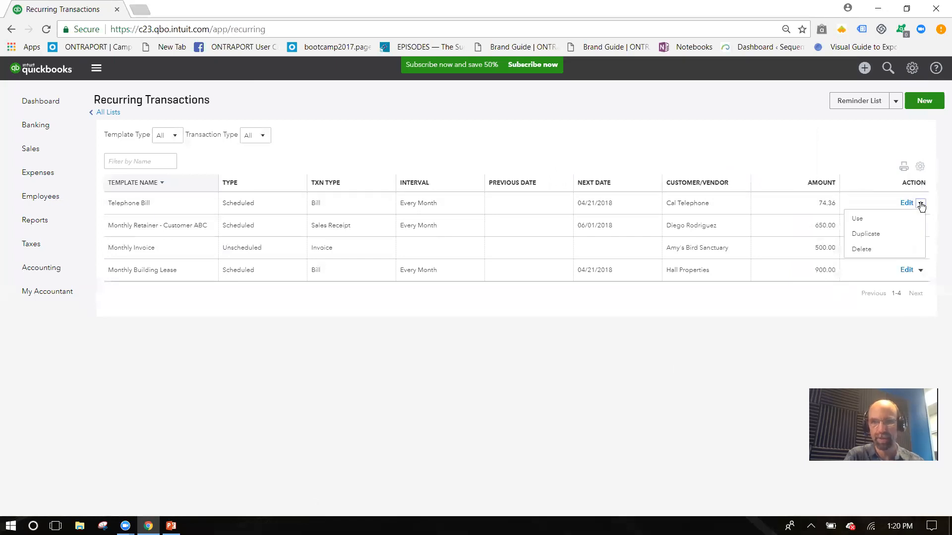
click(872, 247)
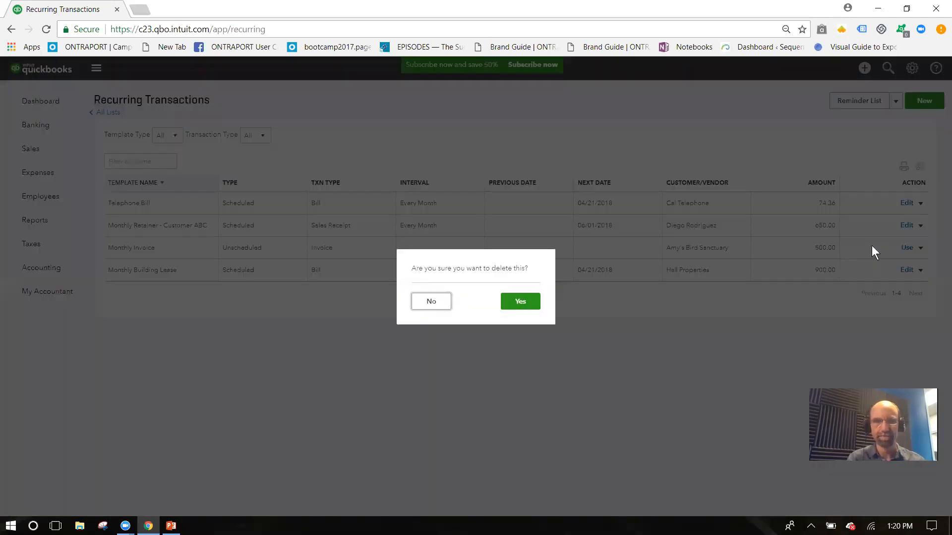
click(529, 299)
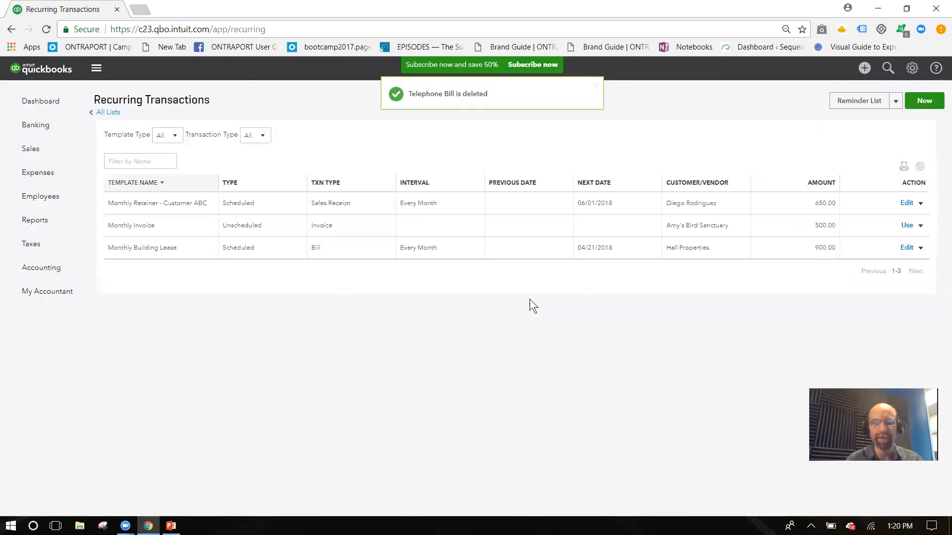
Step: Go to Banking and start a blank bill from the + Create menu
click(42, 134)
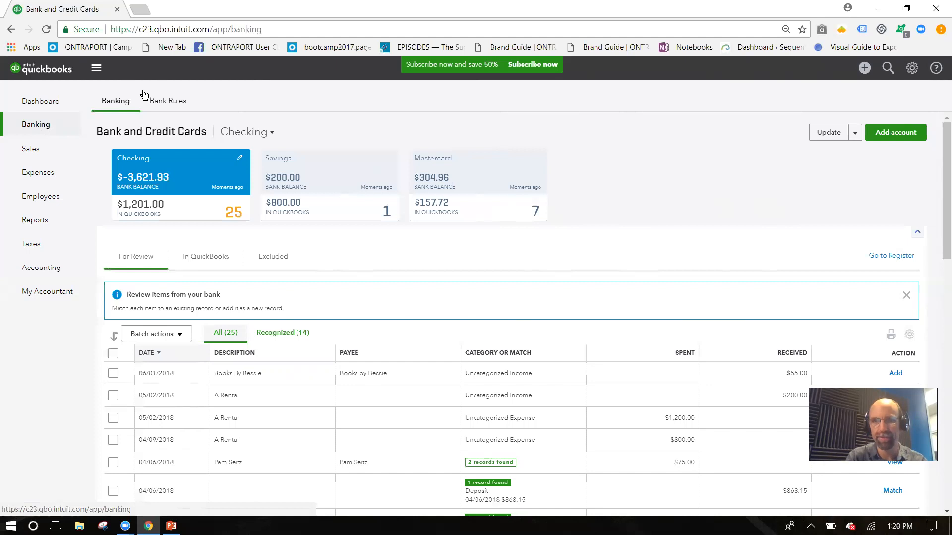
click(864, 69)
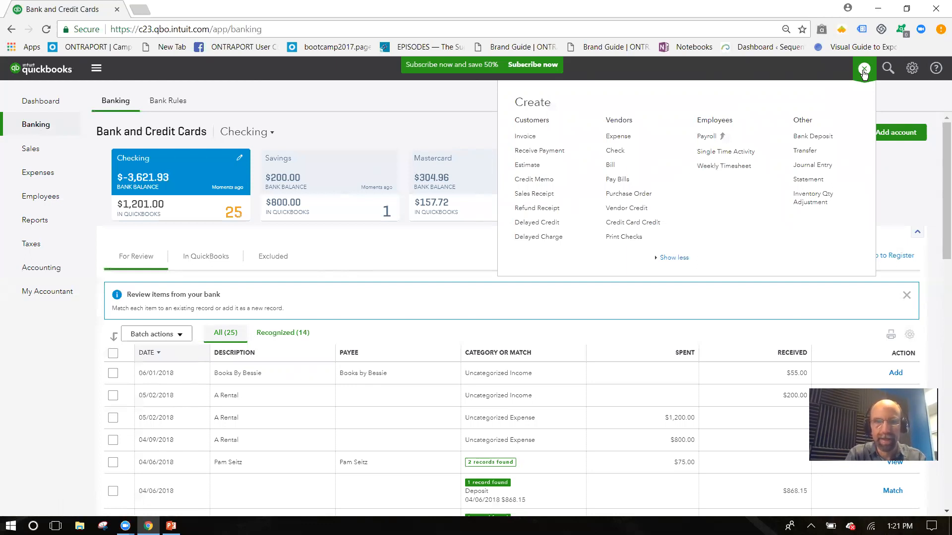
click(613, 170)
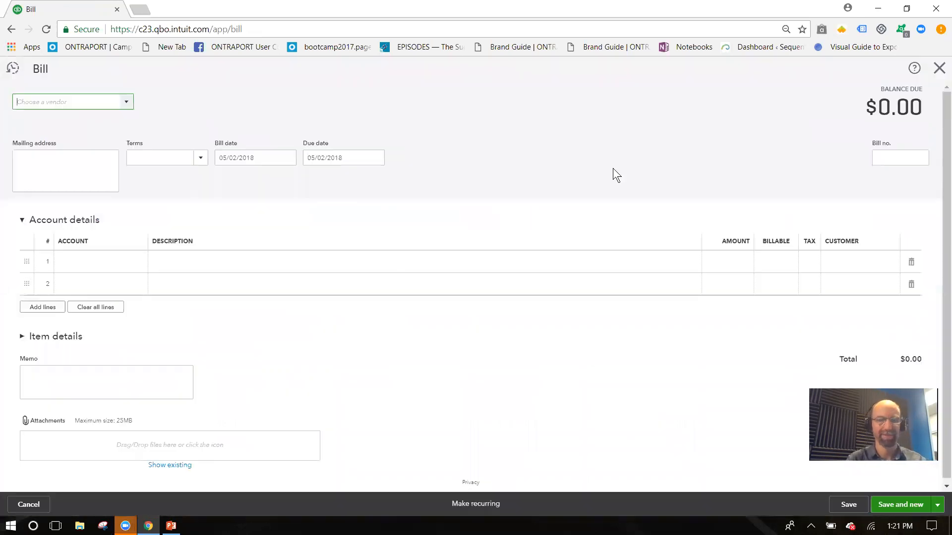
Step: Choose vendor Hall Properties and confirm line 1 as Rent or Lease, 900.00
click(125, 103)
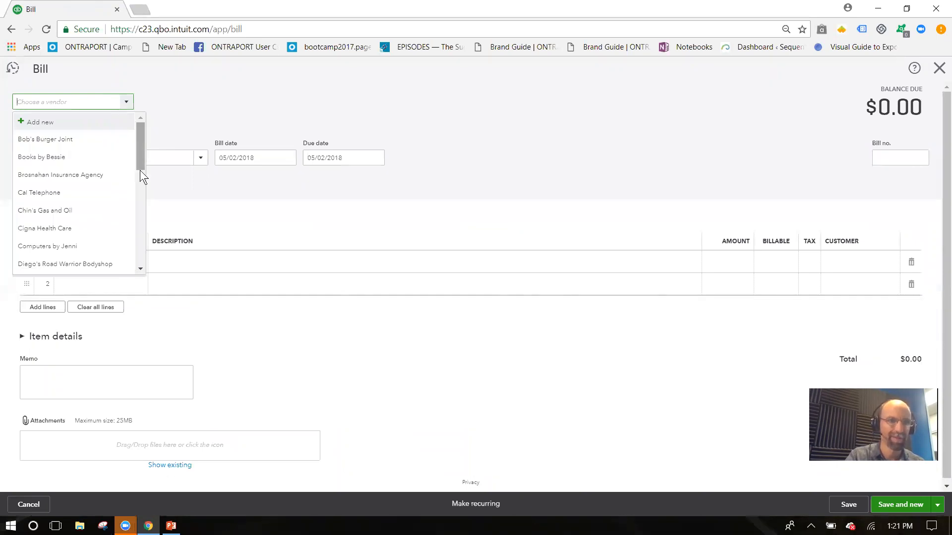
scroll(140, 195, down, 3)
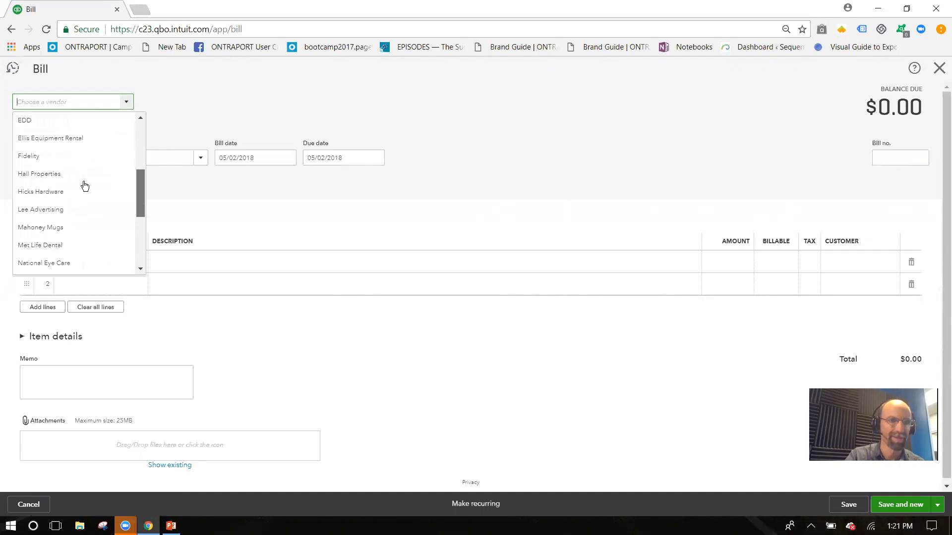
click(64, 177)
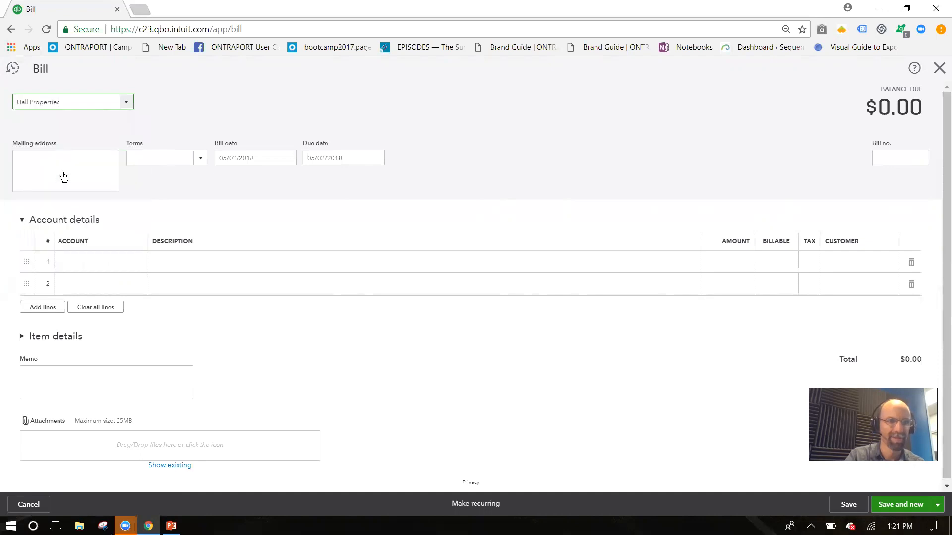
click(83, 268)
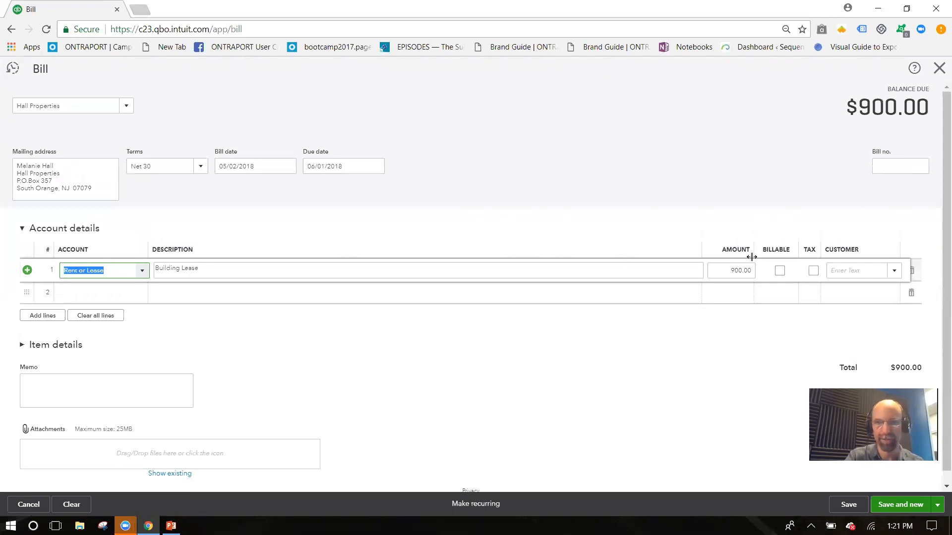
click(728, 270)
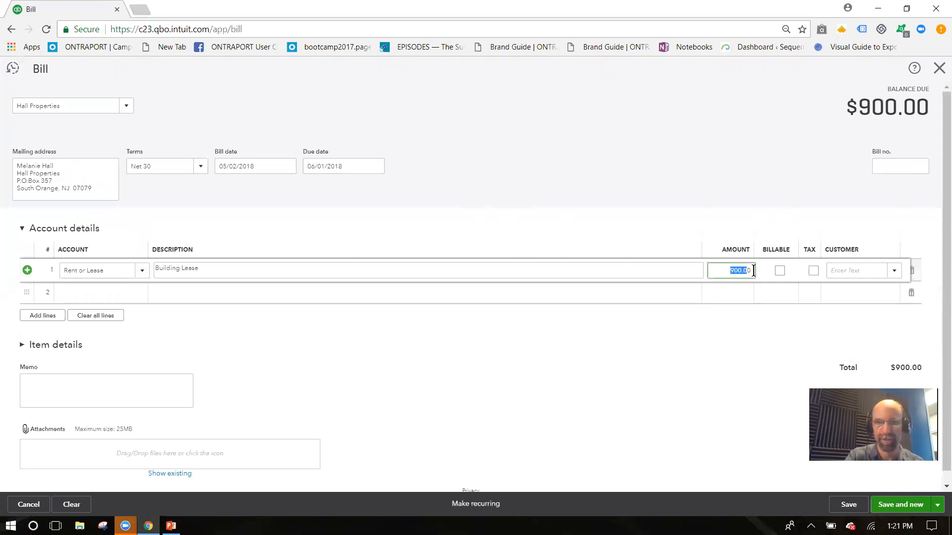
click(736, 272)
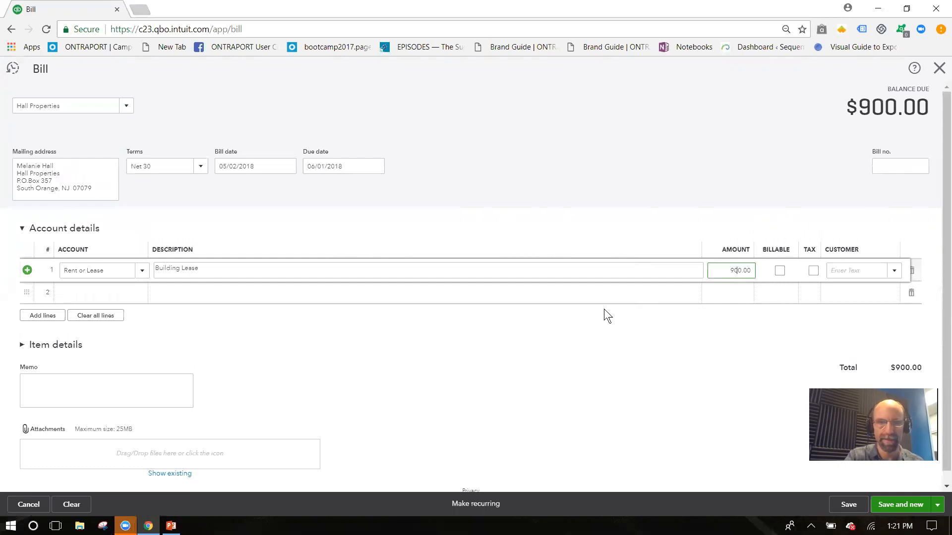
click(484, 506)
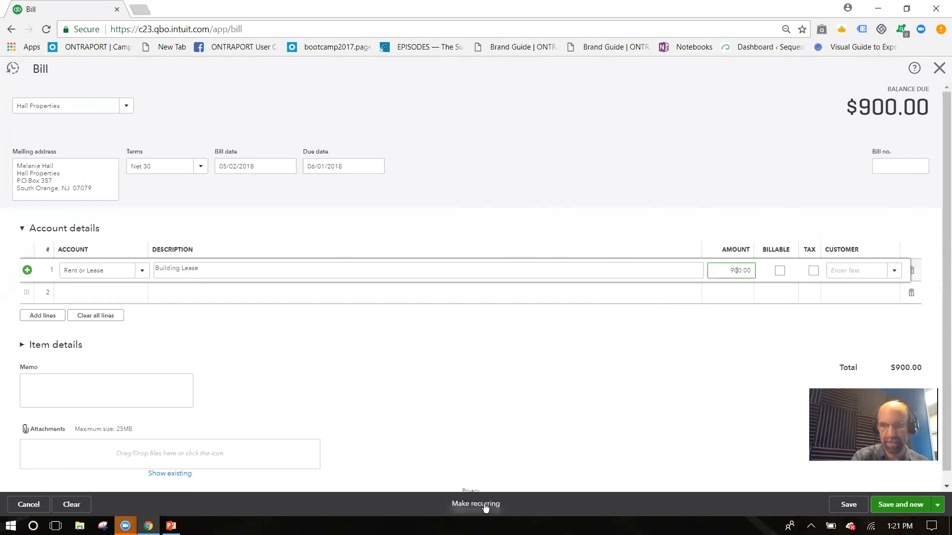
Step: Save the Hall Properties bill as a Scheduled recurring template starting 06/01/2018
click(495, 504)
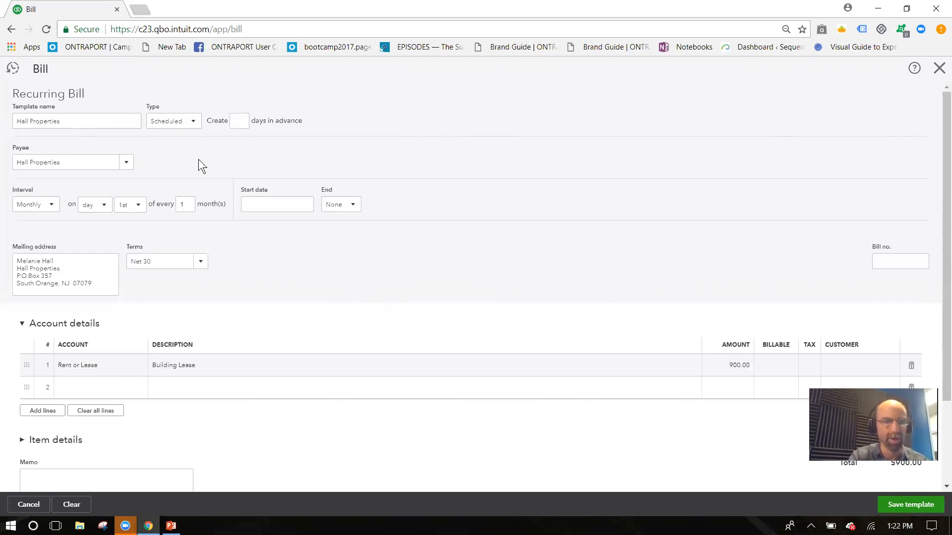
click(192, 122)
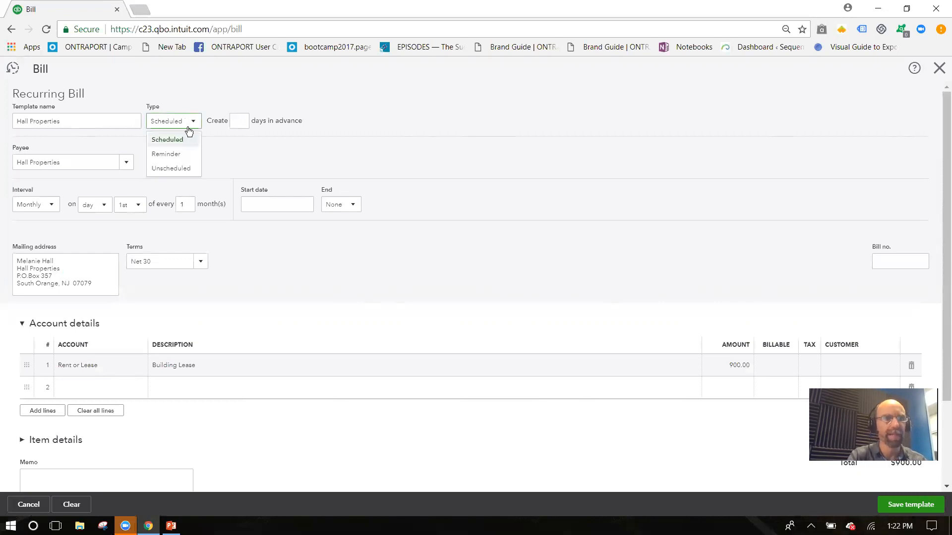
click(116, 184)
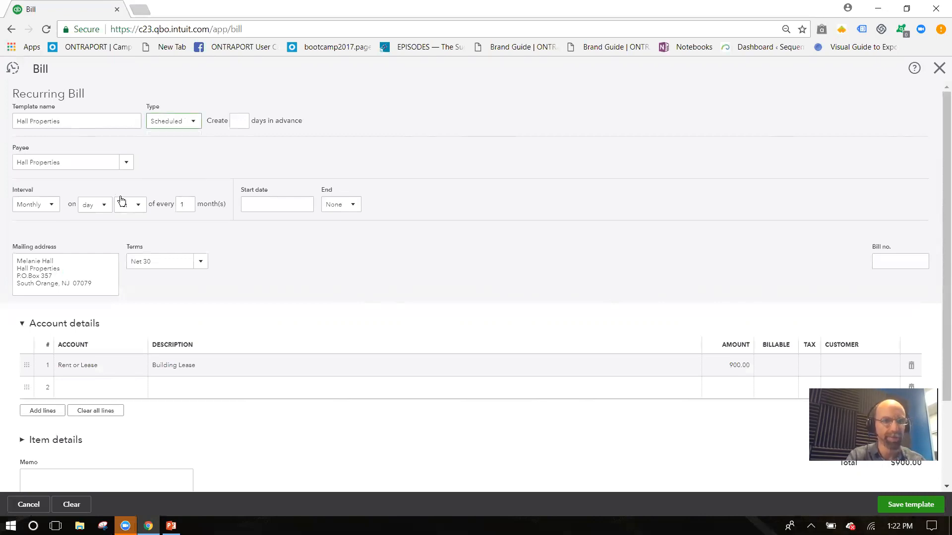
click(305, 205)
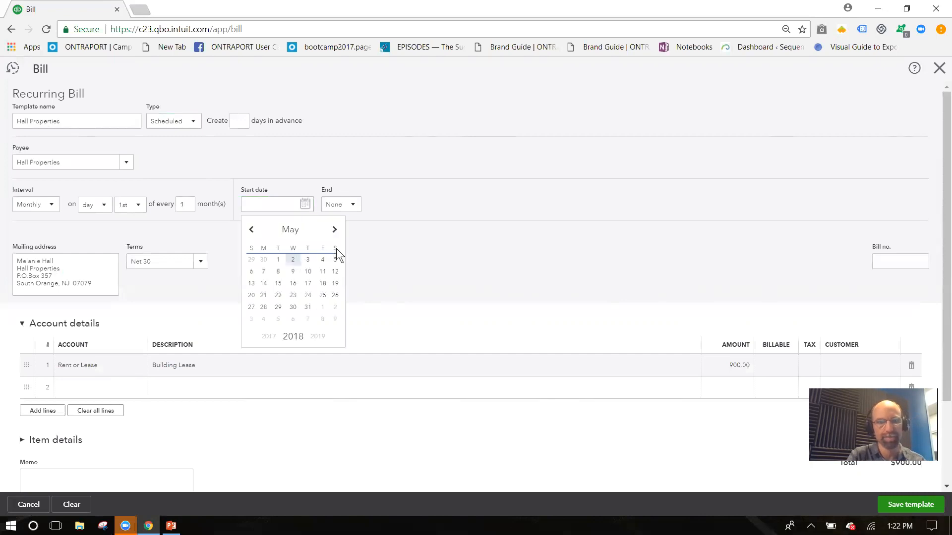
click(335, 230)
click(322, 261)
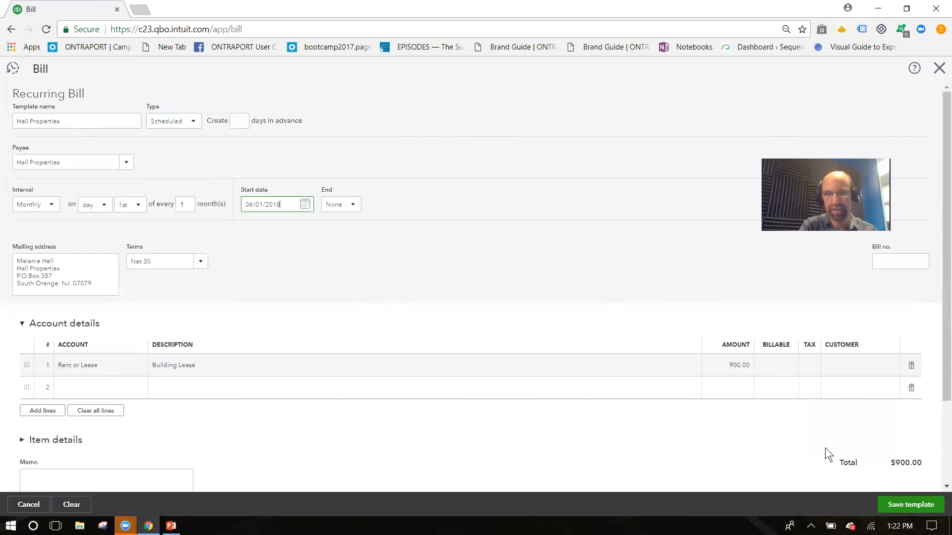
click(906, 511)
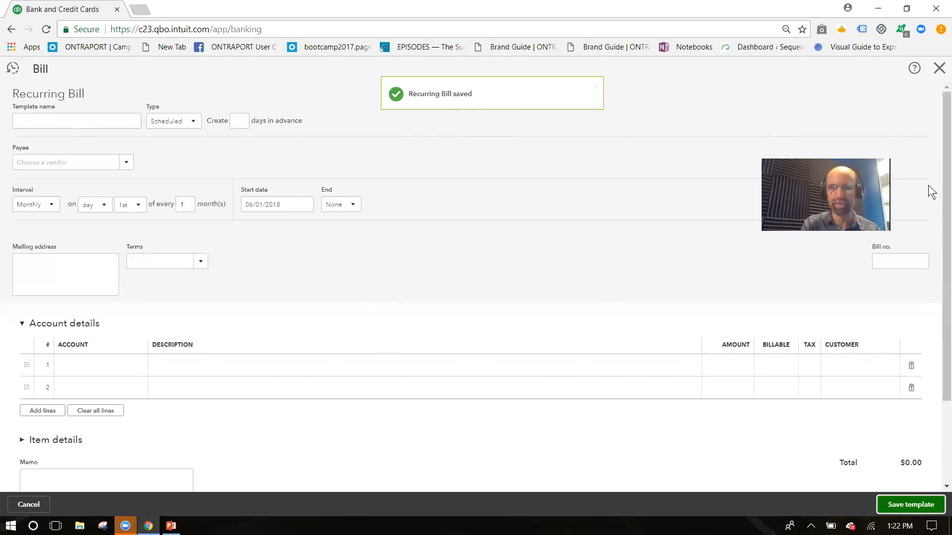
Step: Close the recurring bill form and the Help panel, then open the + Create menu
click(937, 70)
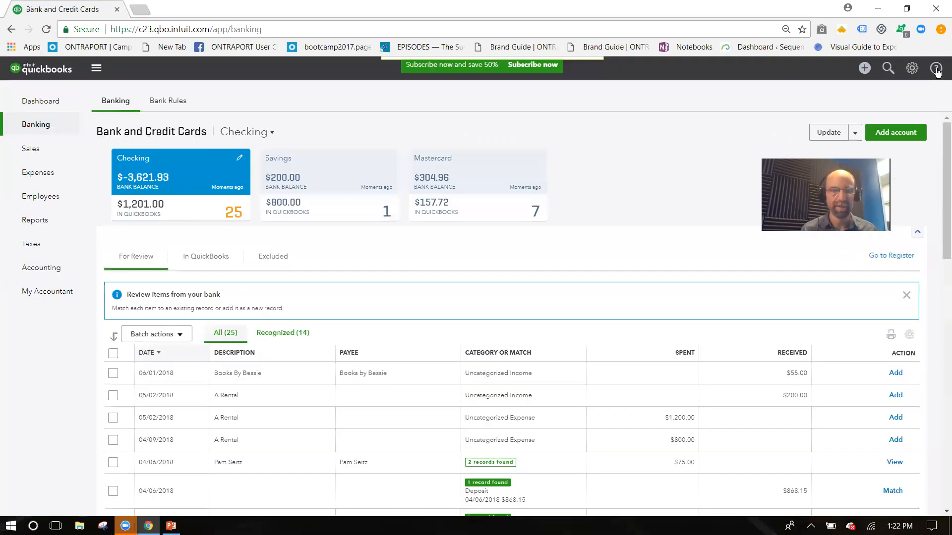
click(936, 69)
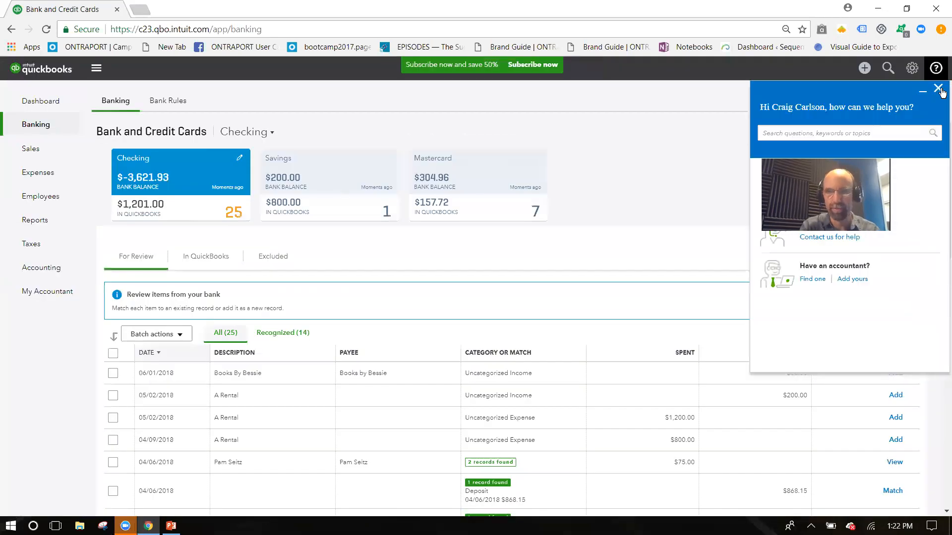
click(937, 89)
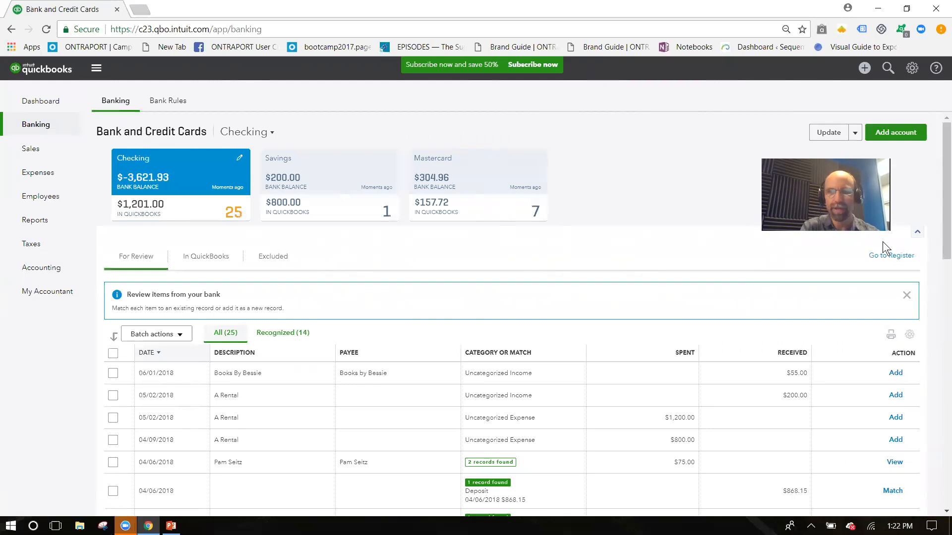
click(863, 69)
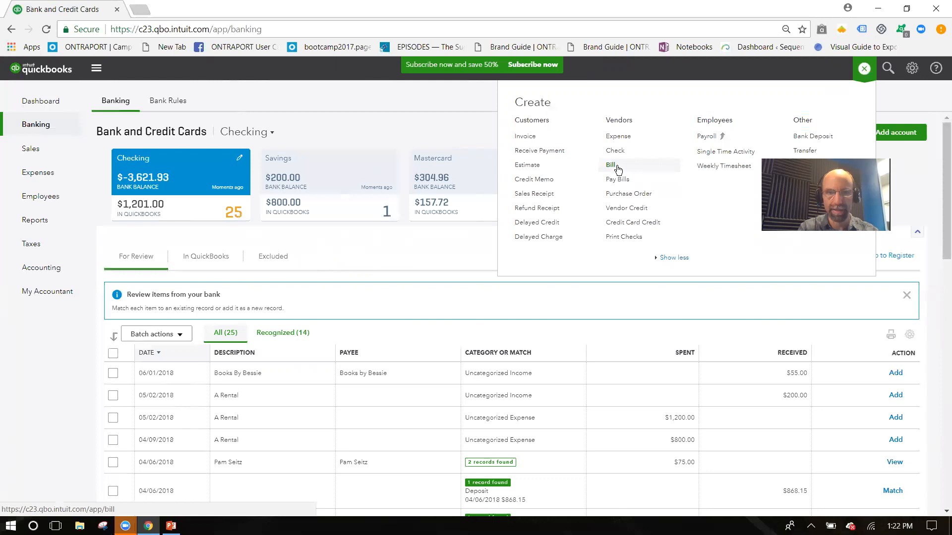
Step: Start a blank Sales Receipt and list its four recent sales receipts
click(545, 198)
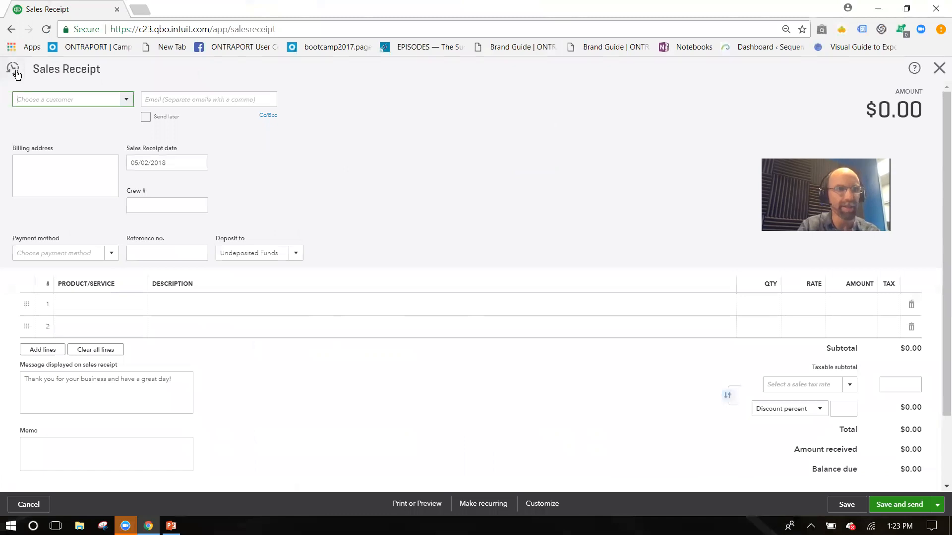
click(16, 73)
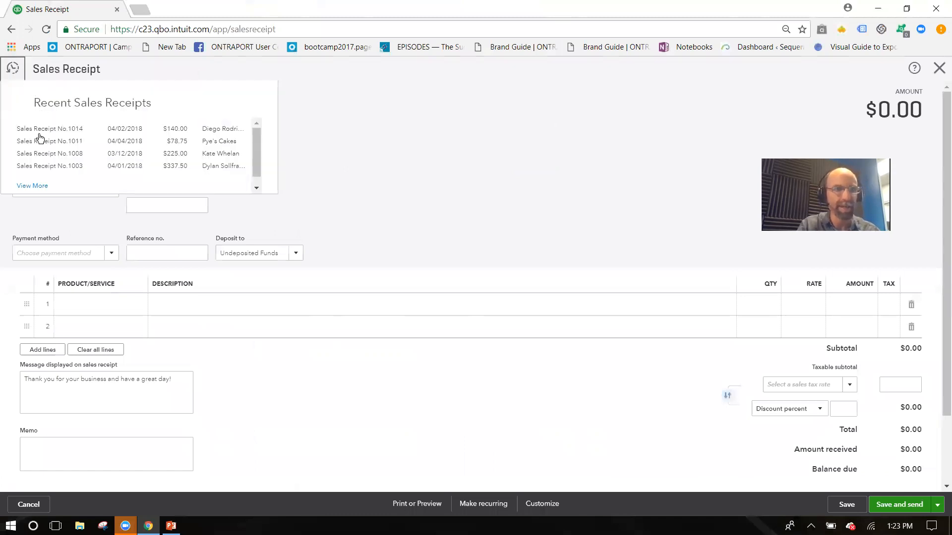
Step: Open the $140.00 Sales Receipt No.1014, then switch to the PowerPoint slide show
click(181, 130)
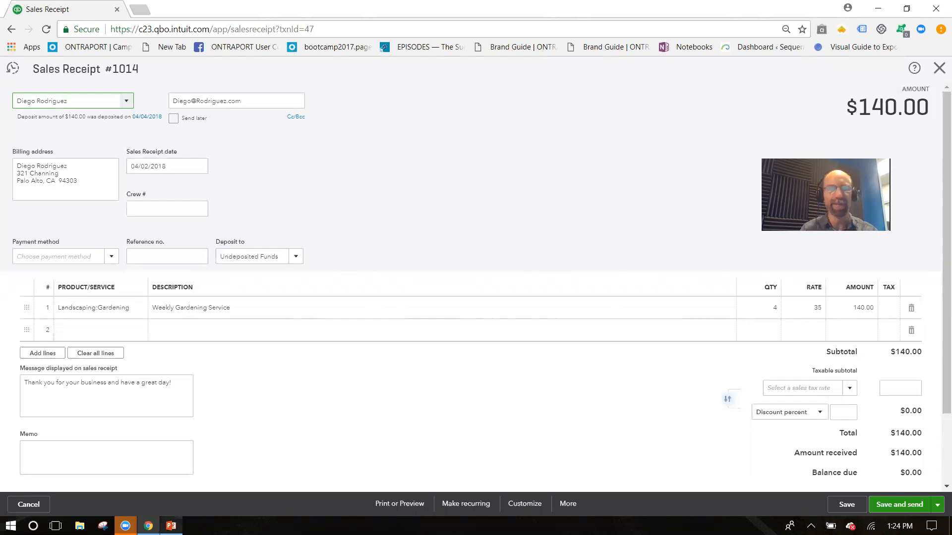
click(171, 526)
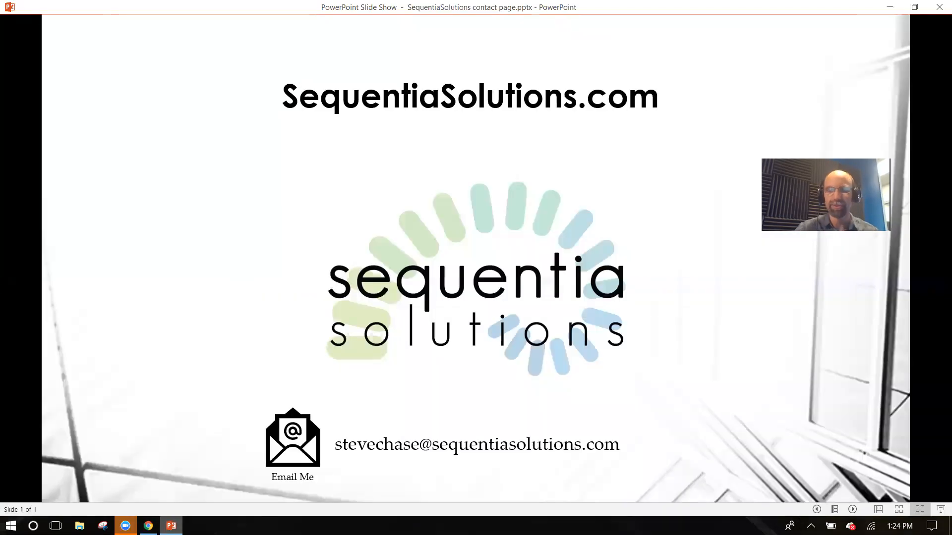